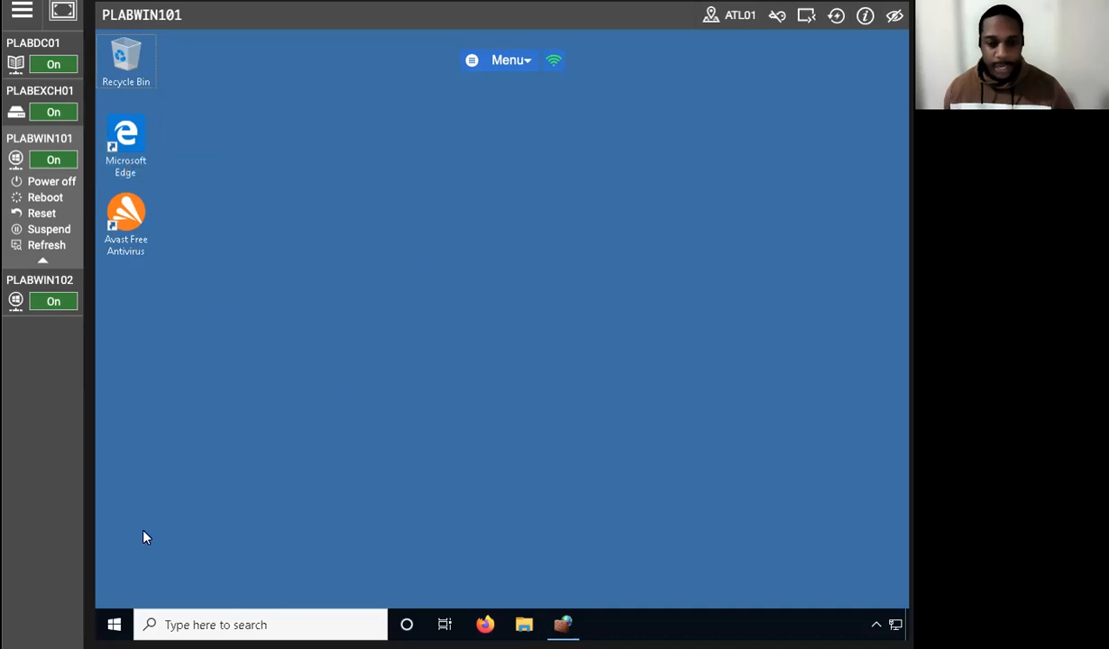
- Open Disk Management and shrink the C: volume by 1024 MB
{"action": "right_click", "coordinate": [114, 625]}
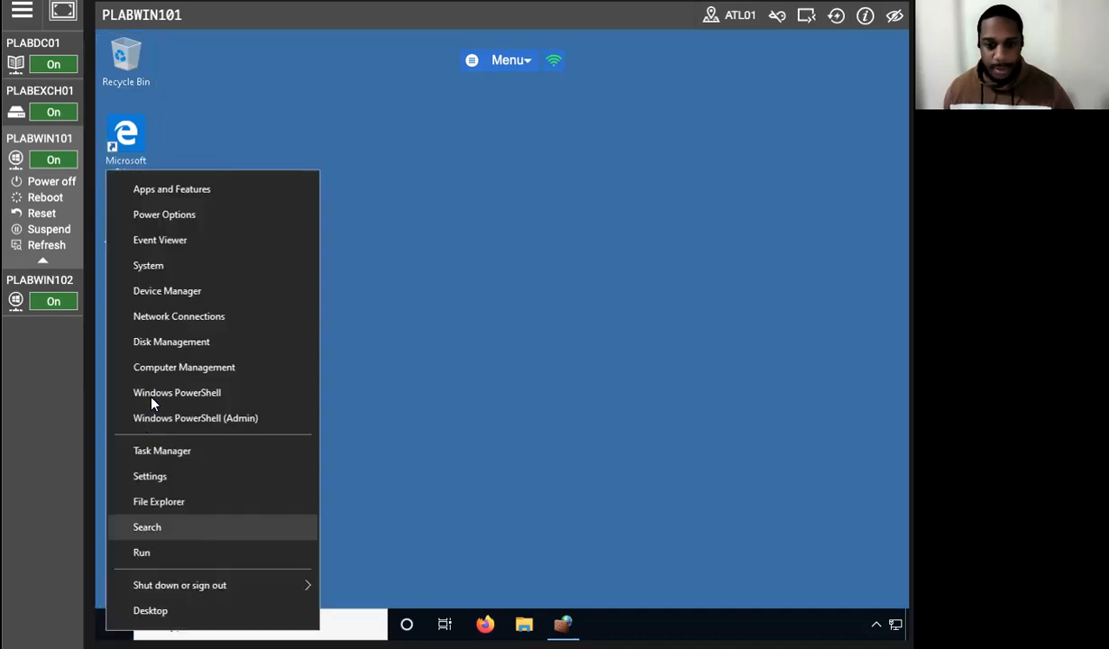
{"action": "left_click", "coordinate": [174, 346]}
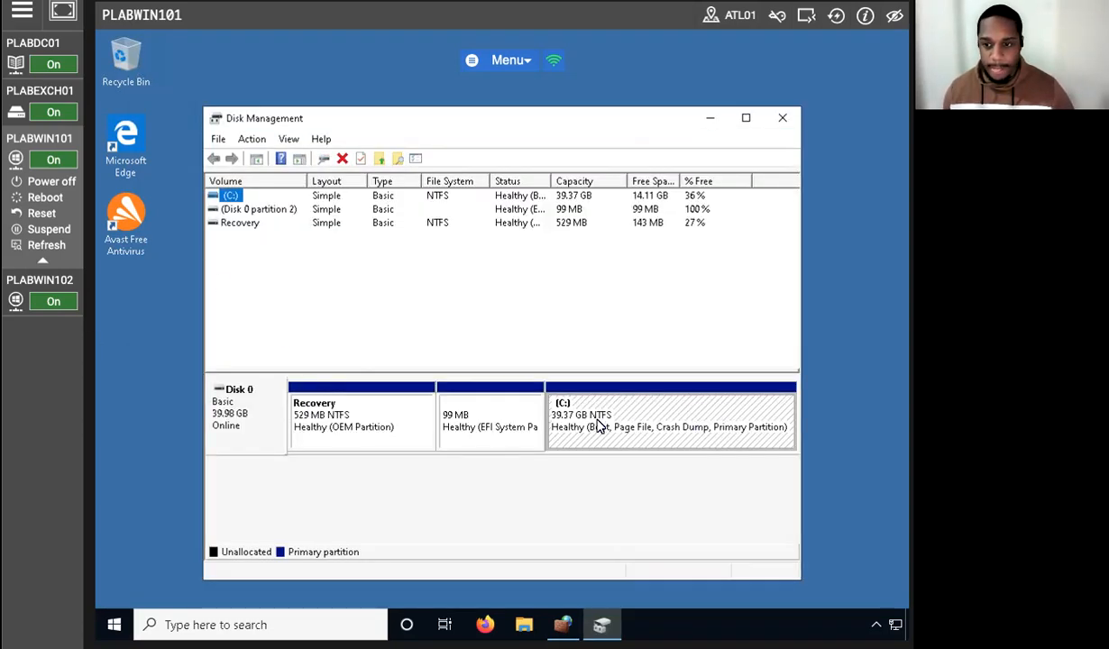
{"action": "right_click", "coordinate": [625, 416]}
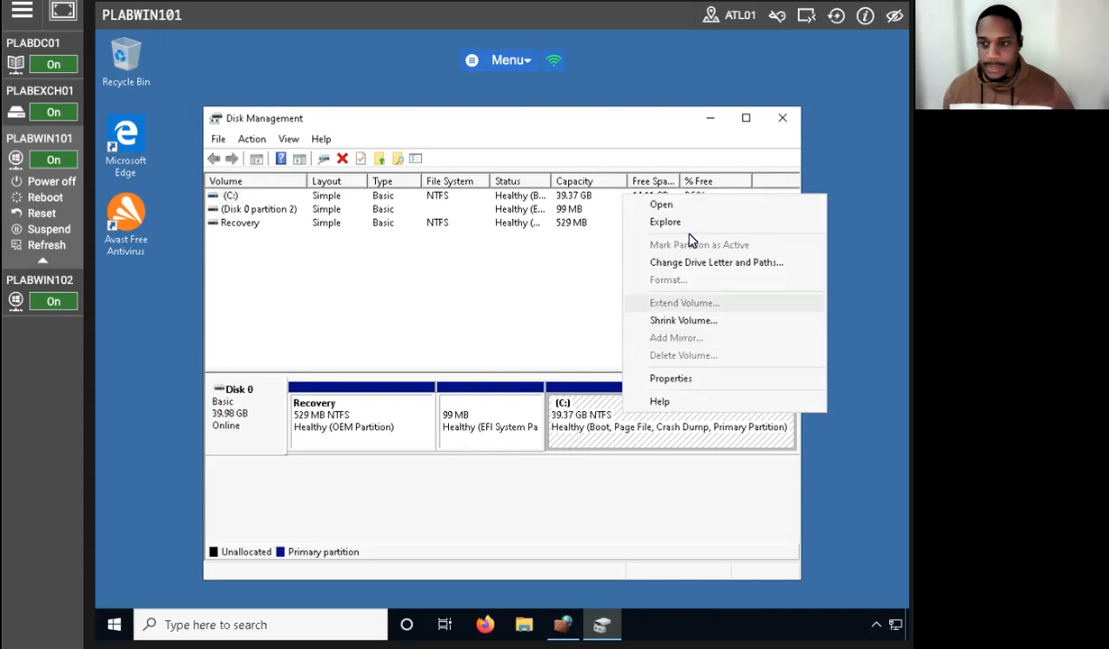
{"action": "left_click", "coordinate": [685, 321]}
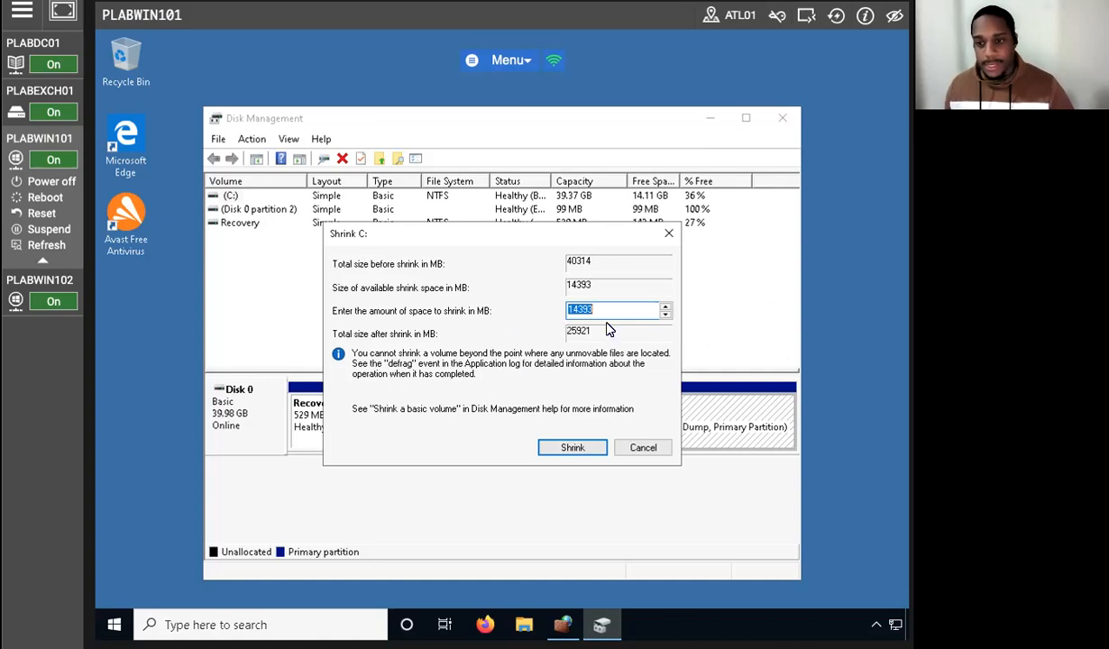
{"action": "type", "text": "1024"}
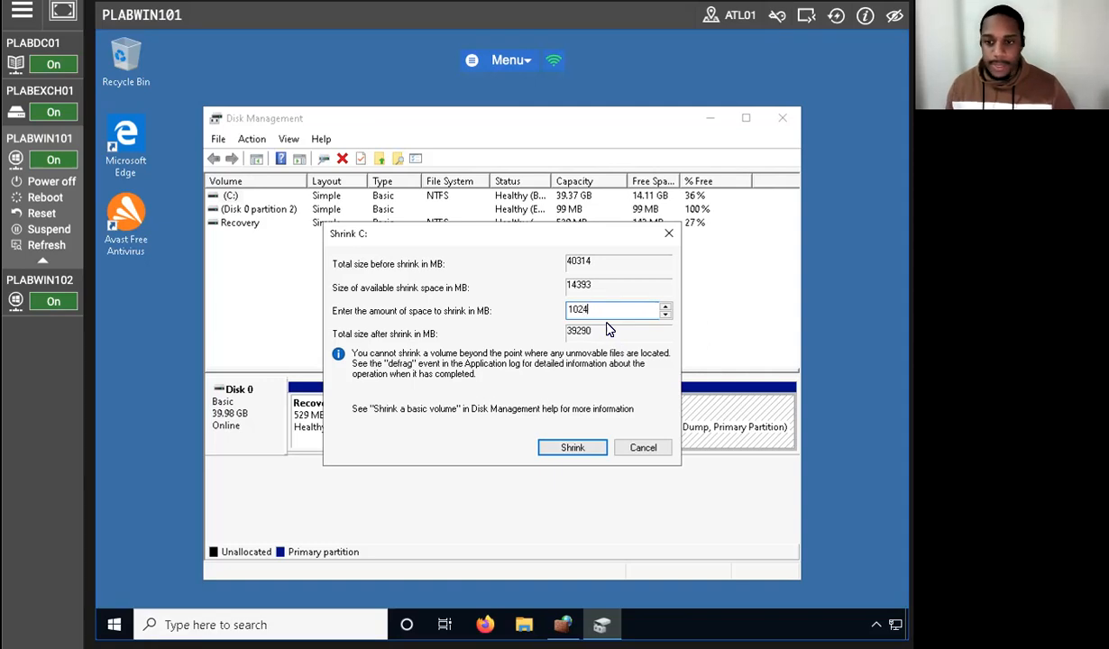
{"action": "left_click", "coordinate": [573, 447]}
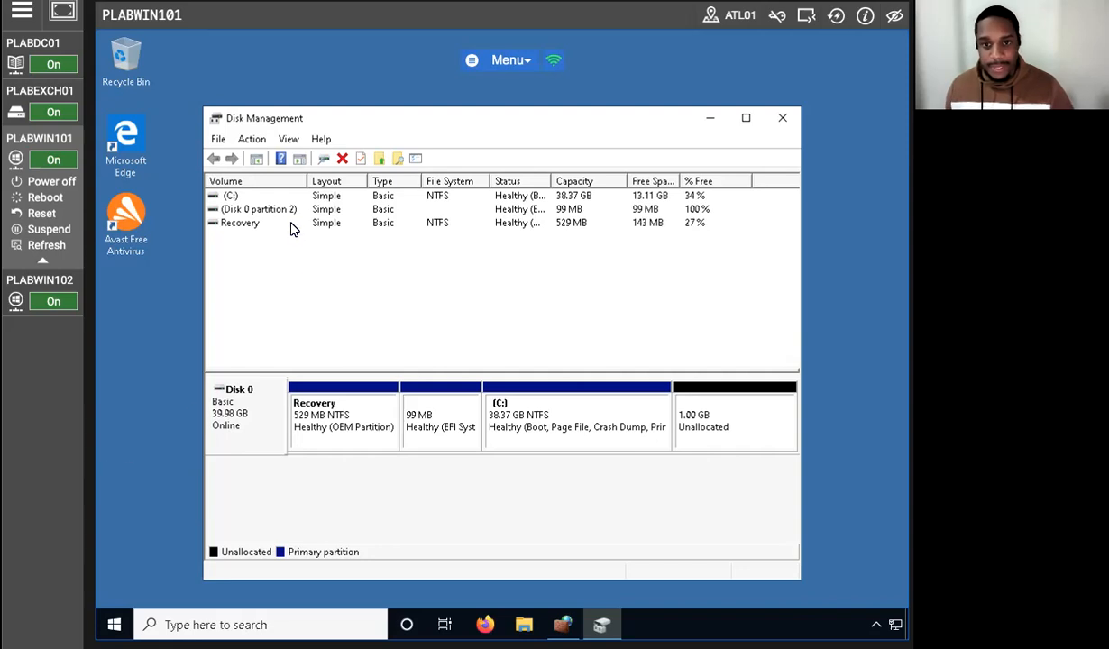
- Create a 1023 MB simple volume in the unallocated space as drive D, quick-formatted NTFS and labelled New Volume, and close Disk Management
{"action": "left_click", "coordinate": [263, 208]}
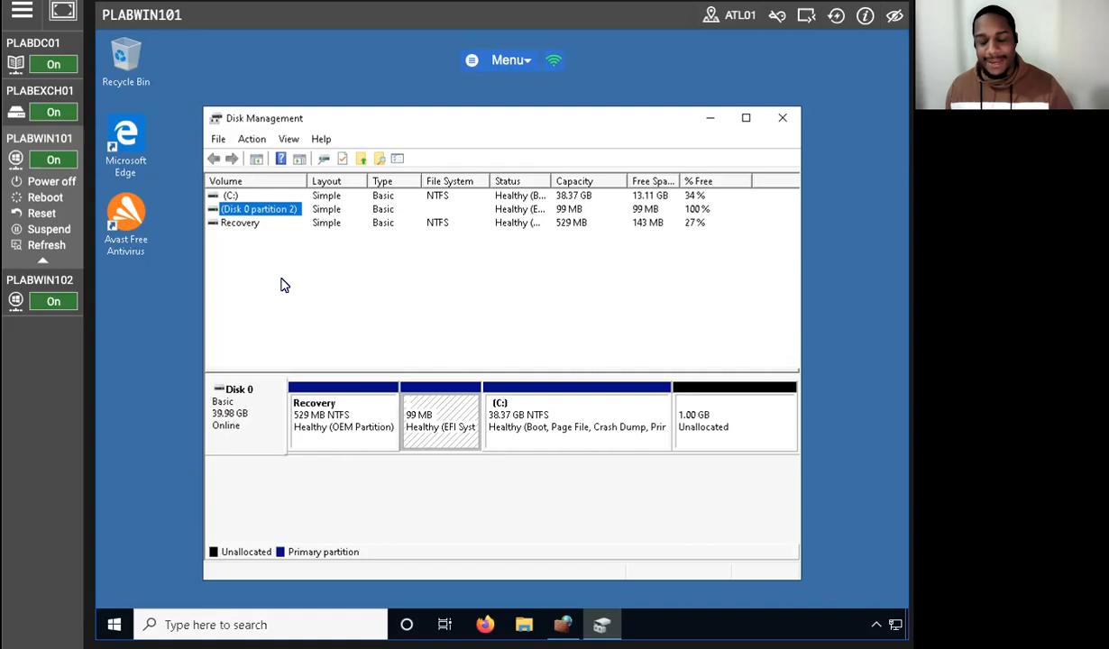
{"action": "left_click", "coordinate": [696, 431]}
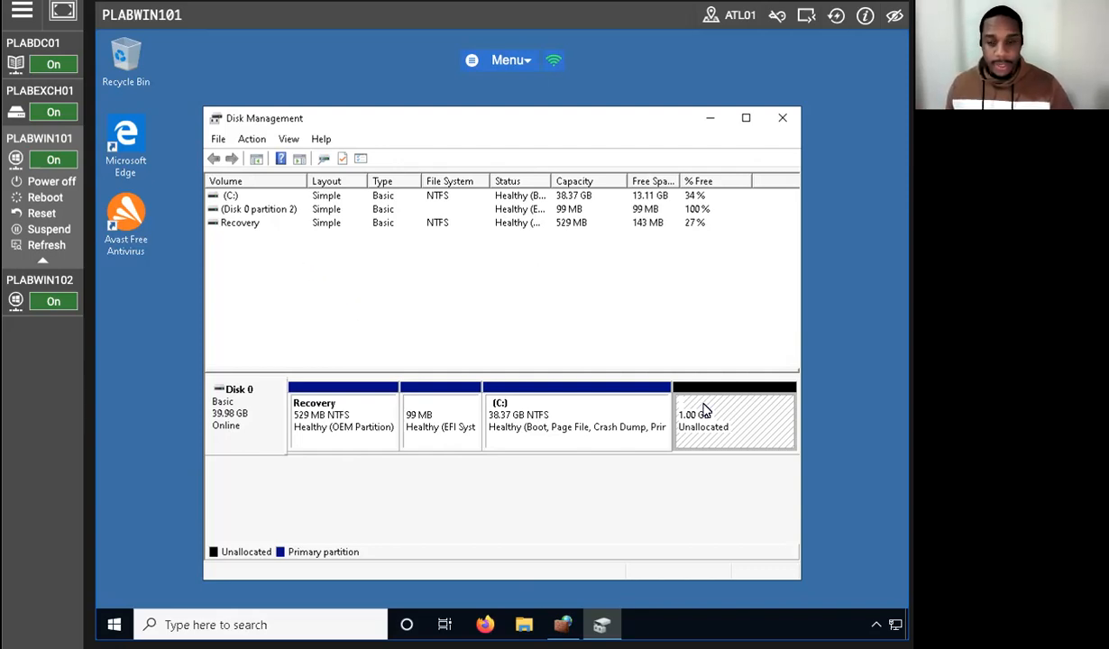
{"action": "right_click", "coordinate": [728, 421]}
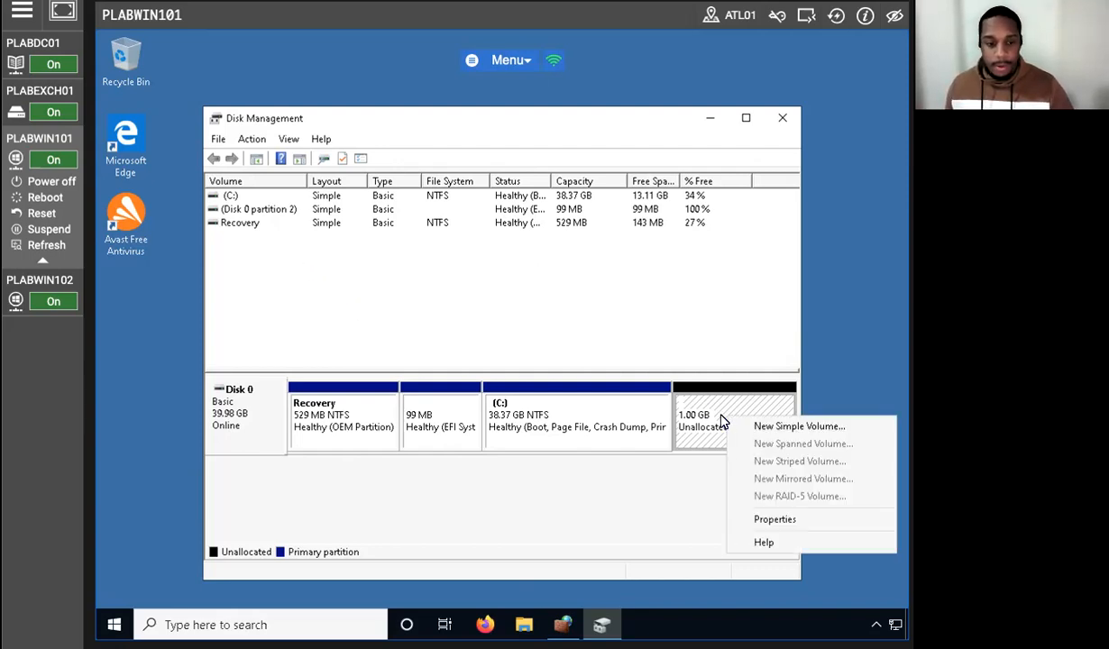
{"action": "left_click", "coordinate": [783, 426]}
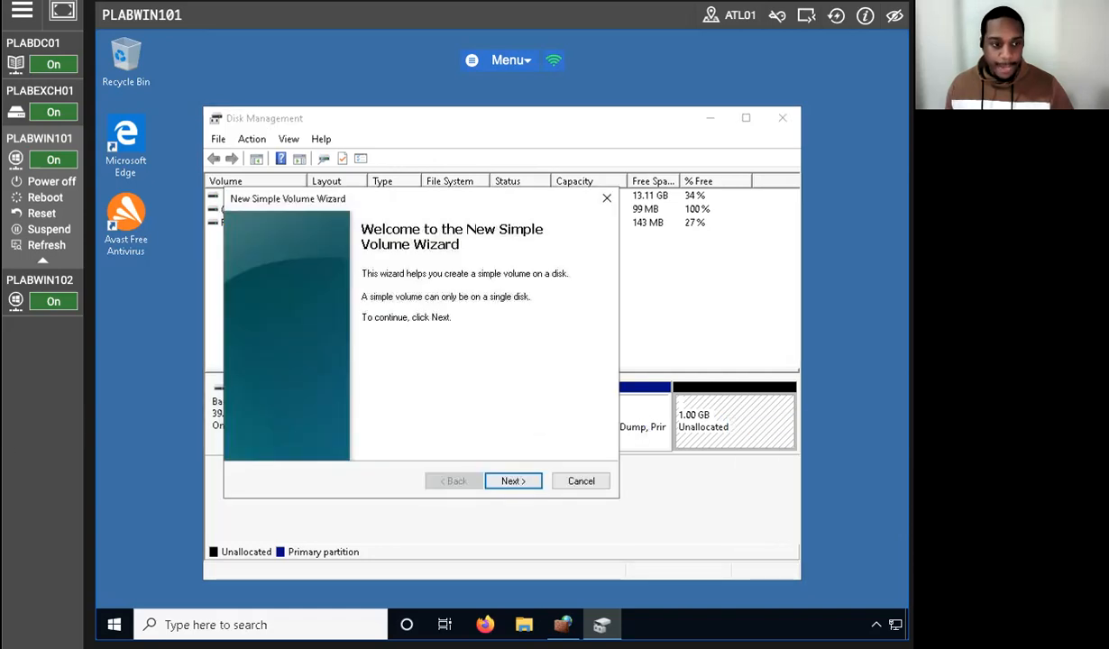
{"action": "left_click", "coordinate": [525, 480]}
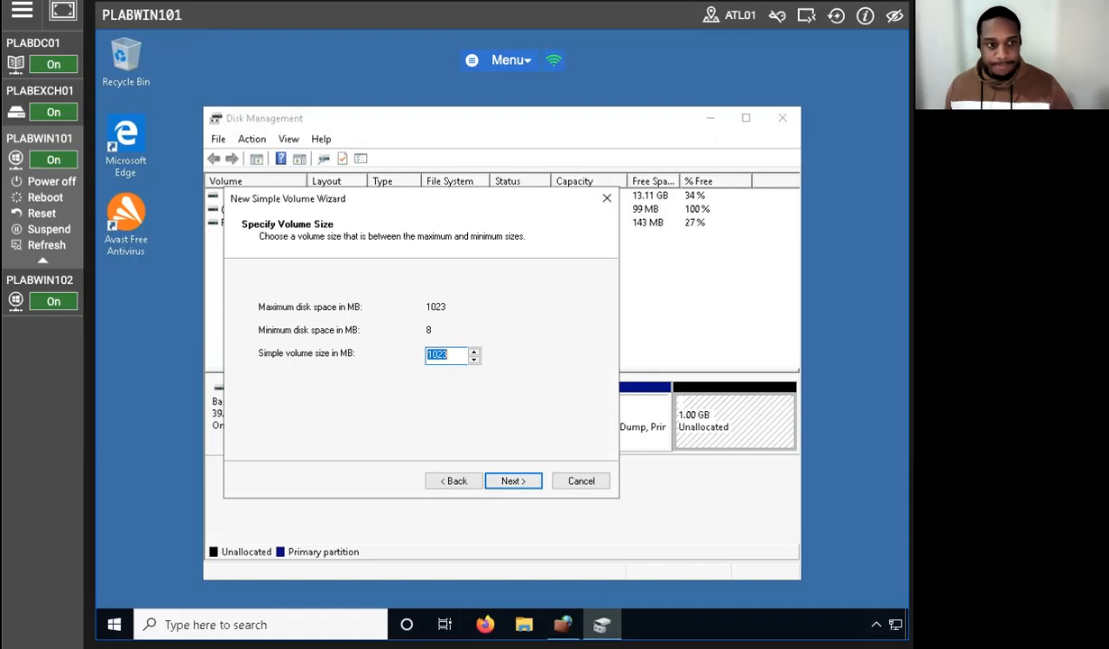
{"action": "left_click", "coordinate": [509, 479]}
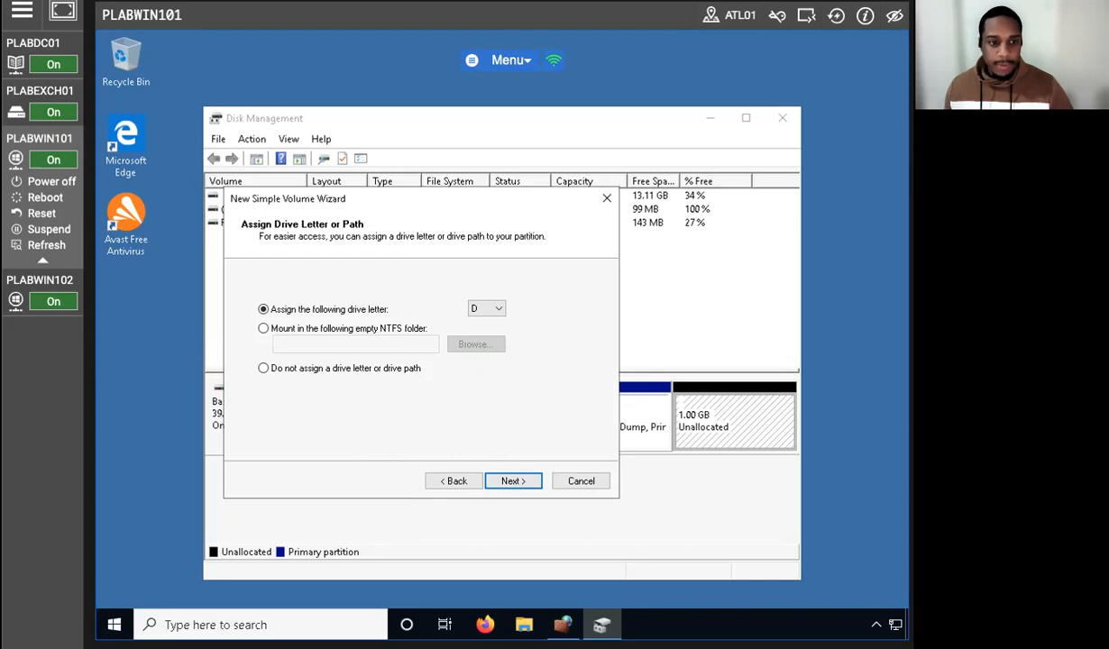
{"action": "left_click", "coordinate": [506, 479]}
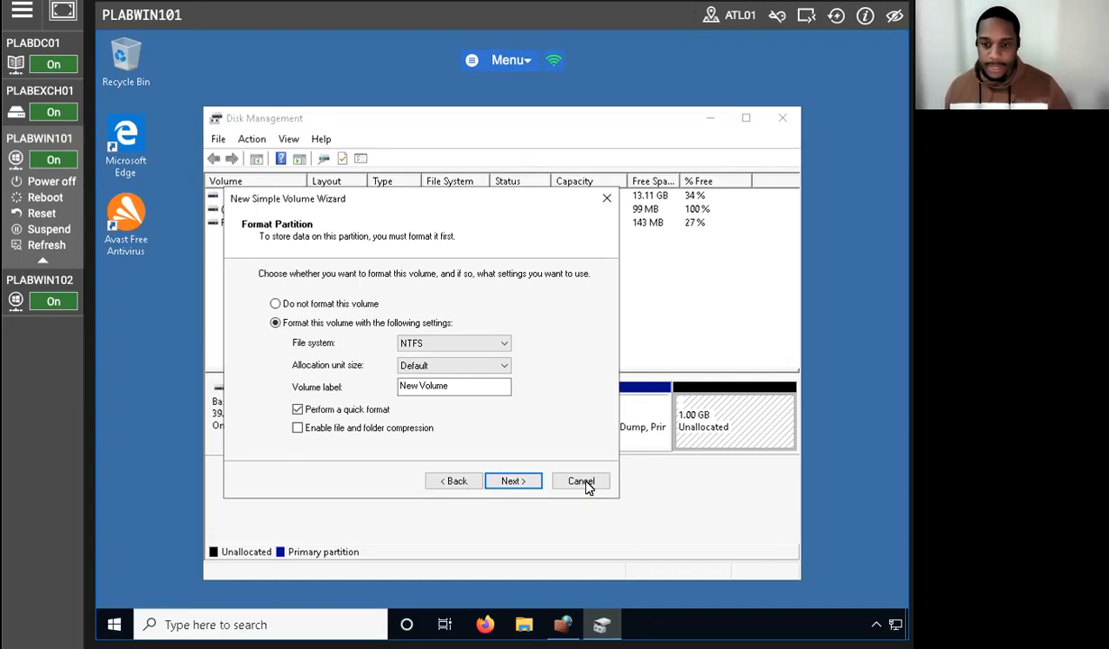
{"action": "left_click", "coordinate": [510, 481]}
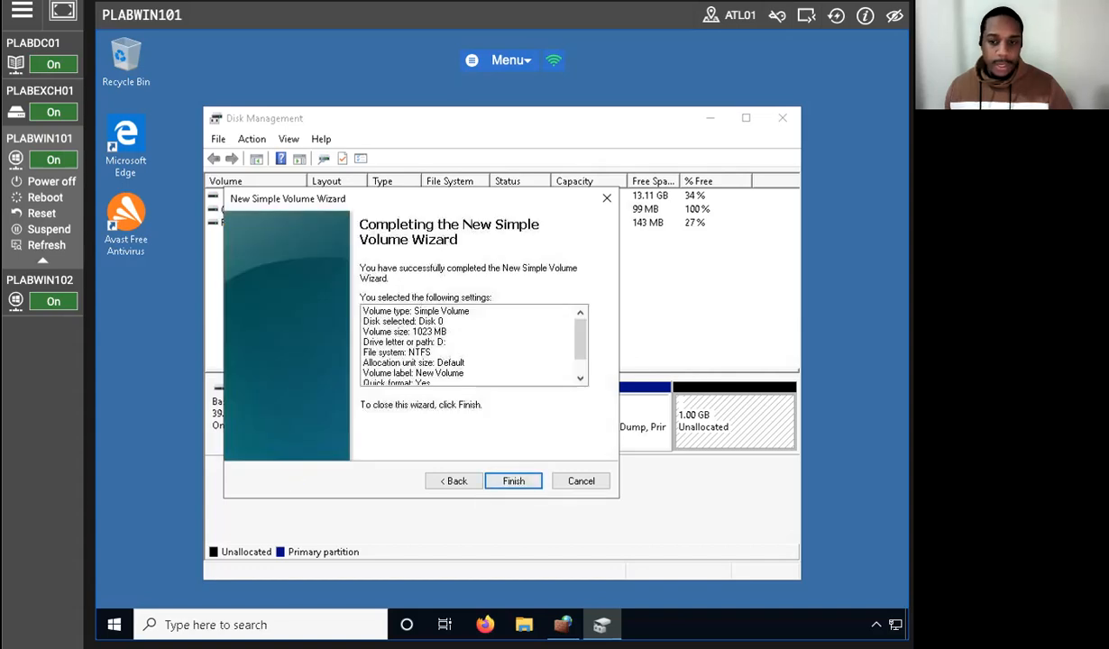
{"action": "left_click", "coordinate": [510, 481]}
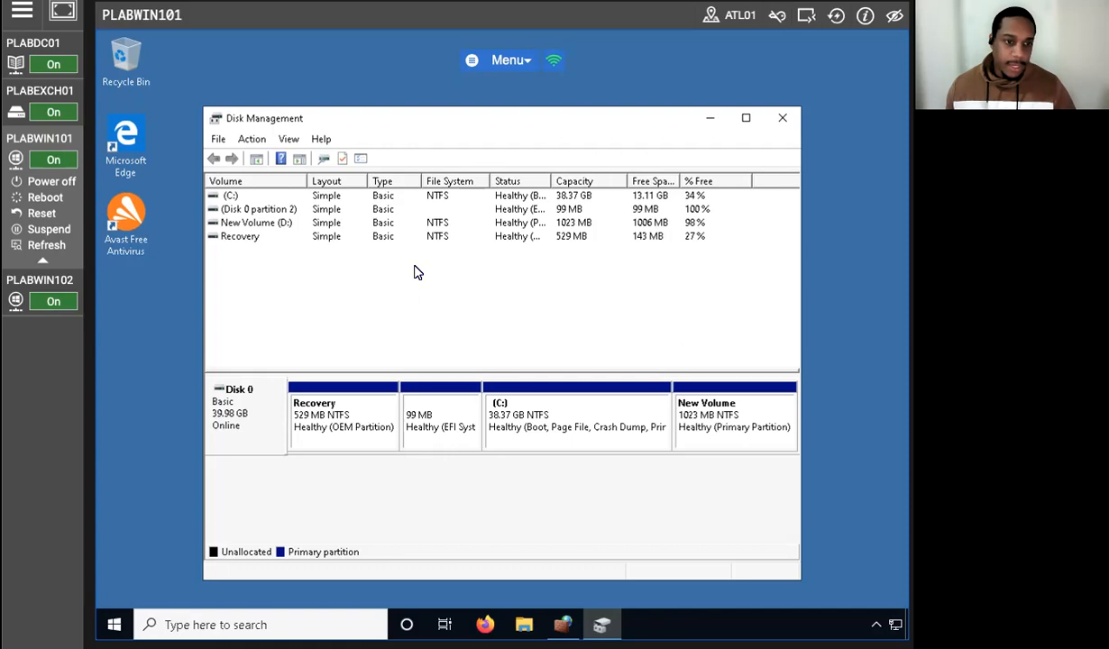
{"action": "left_click", "coordinate": [279, 223]}
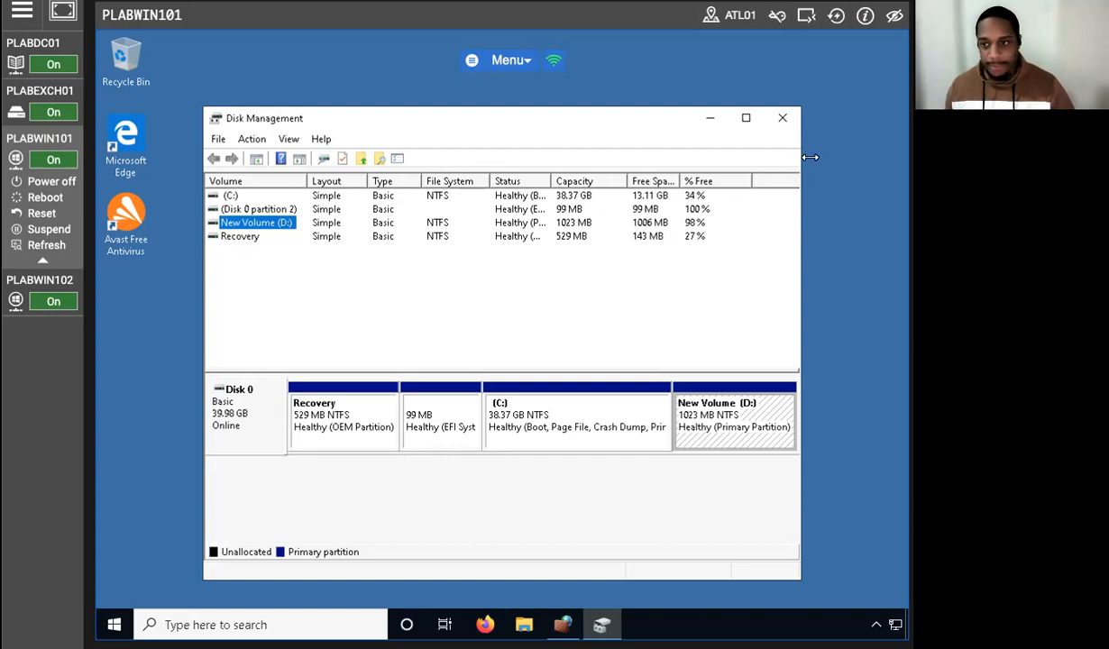
{"action": "left_click", "coordinate": [783, 119]}
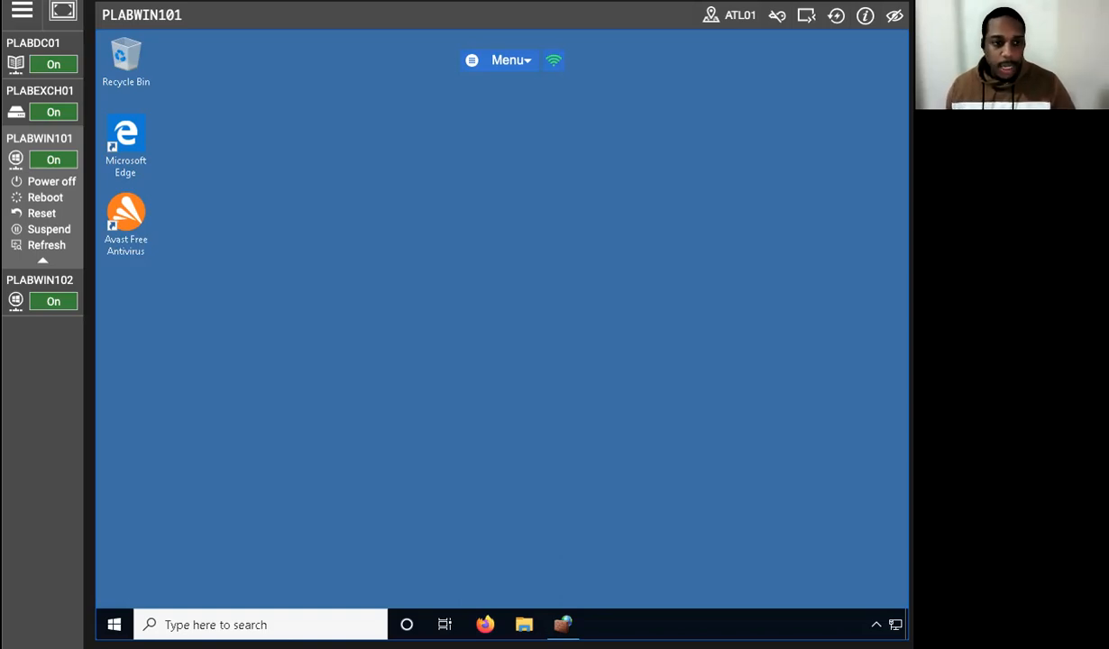
- Run gpedit.msc to open the Local Group Policy Editor and maximize its window
{"action": "right_click", "coordinate": [122, 624]}
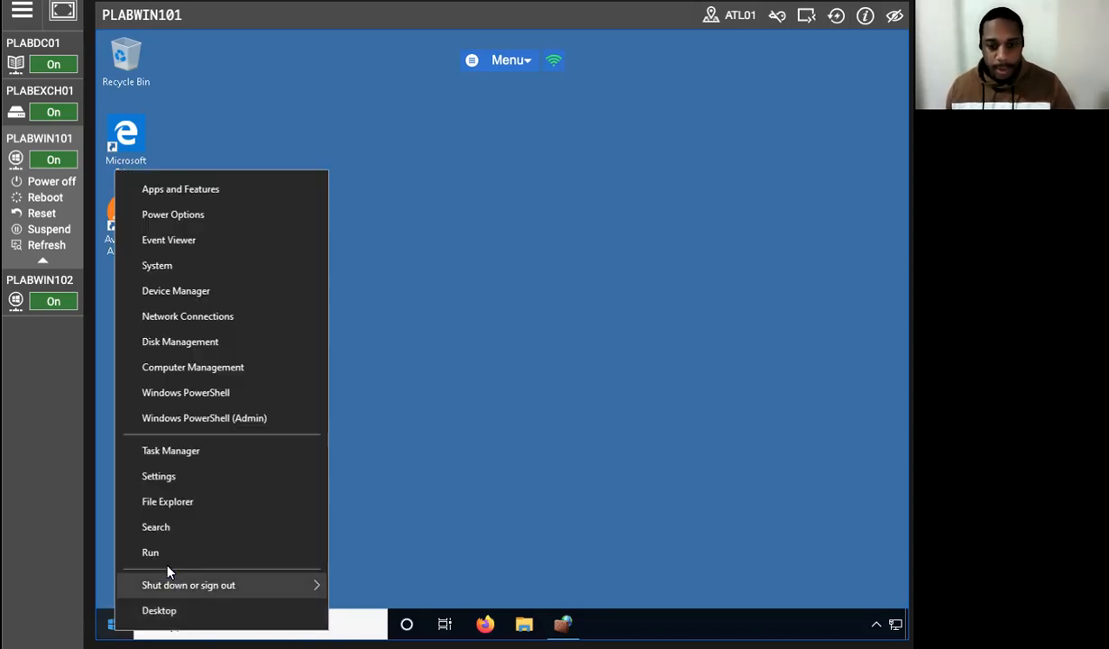
{"action": "left_click", "coordinate": [169, 557]}
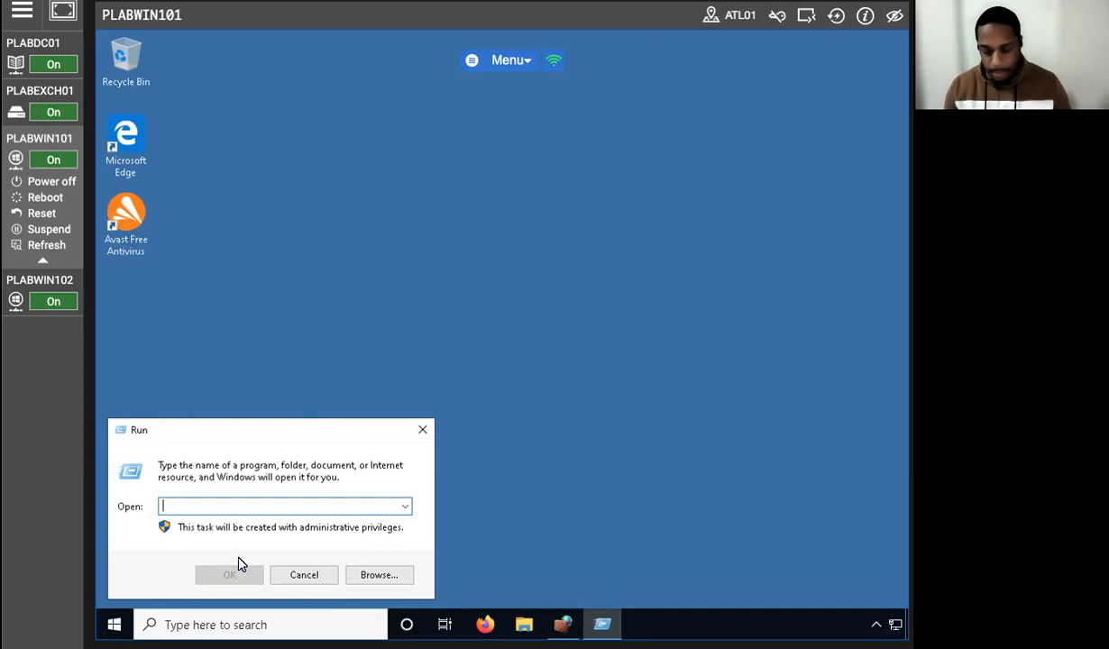
{"action": "type", "text": "gpedit"}
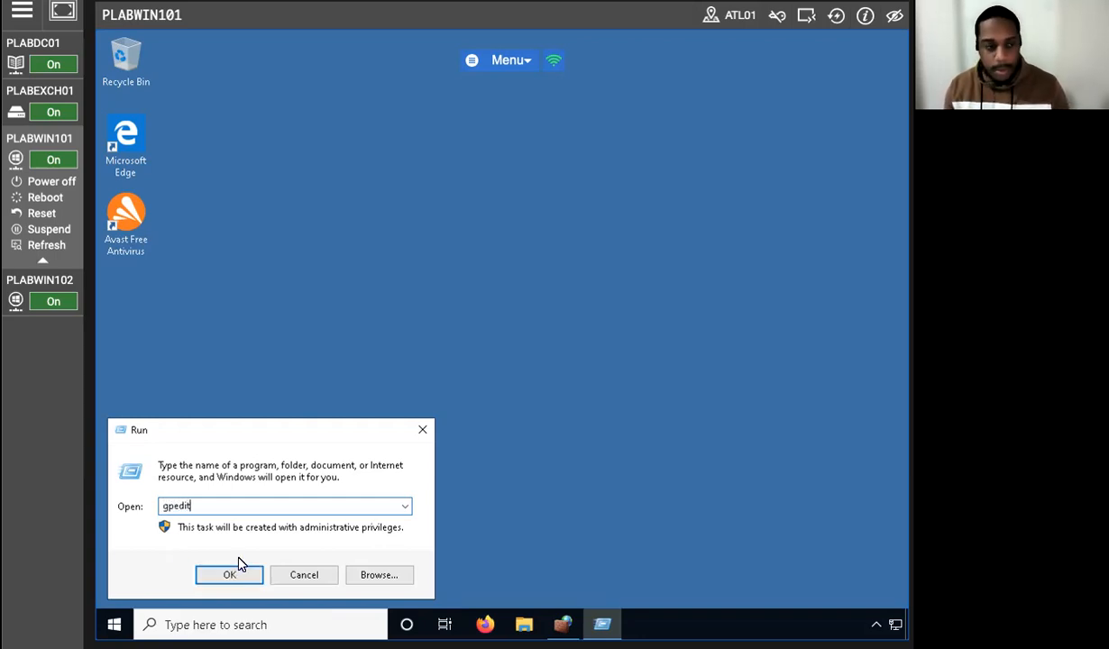
{"action": "type", "text": ".msc"}
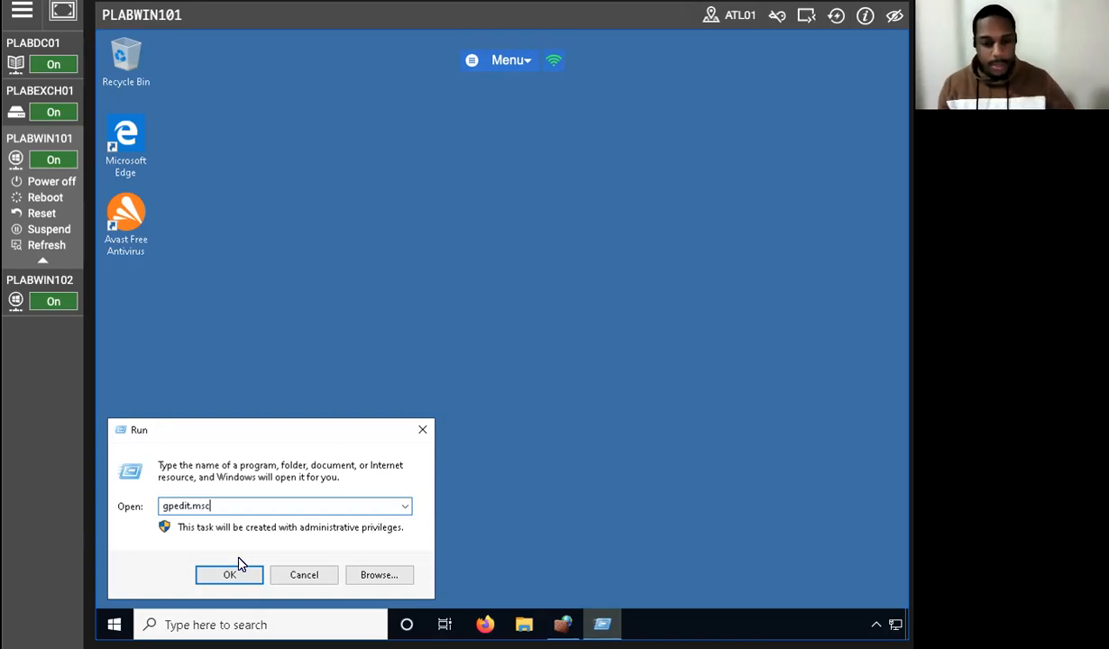
{"action": "left_click", "coordinate": [239, 559]}
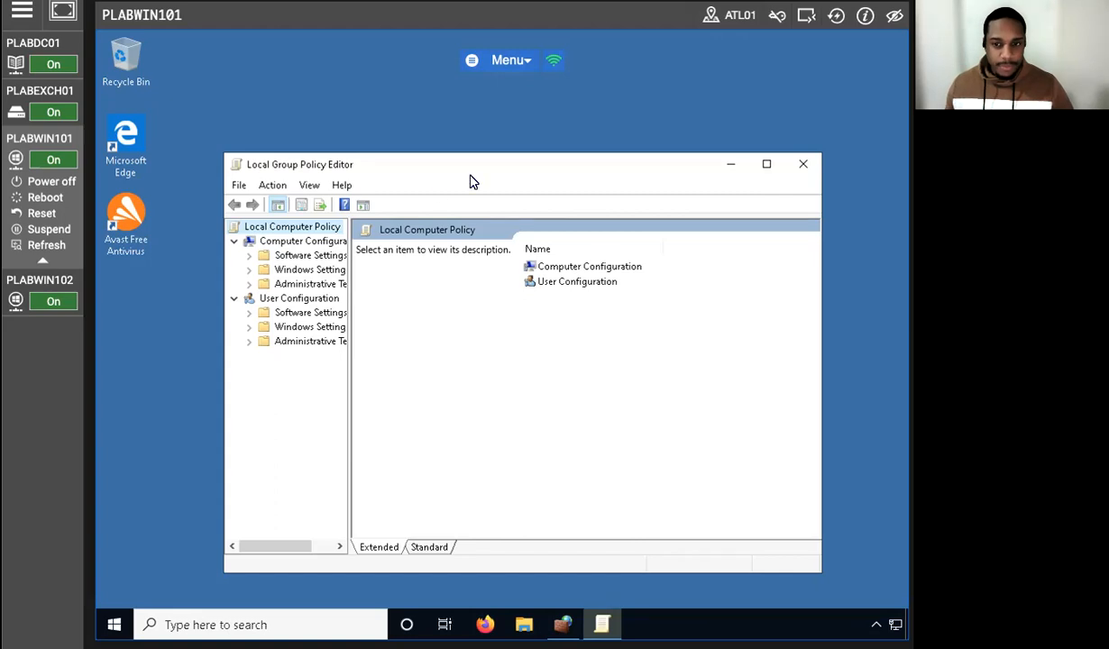
{"action": "left_click_drag", "start_coordinate": [469, 180], "coordinate": [393, 120]}
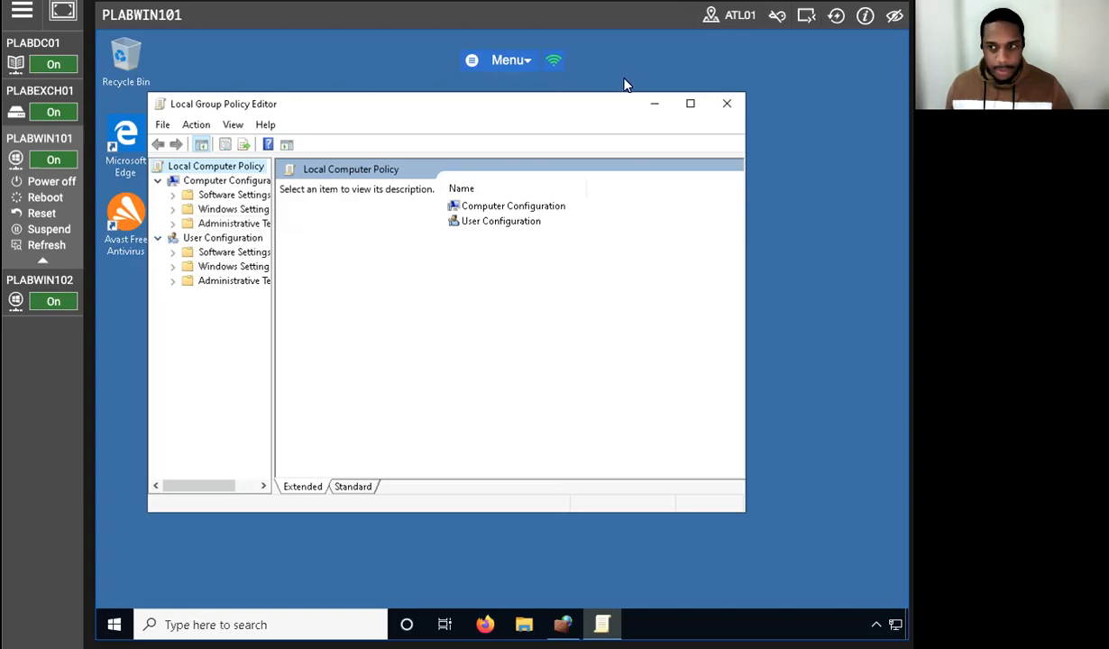
{"action": "left_click", "coordinate": [691, 105]}
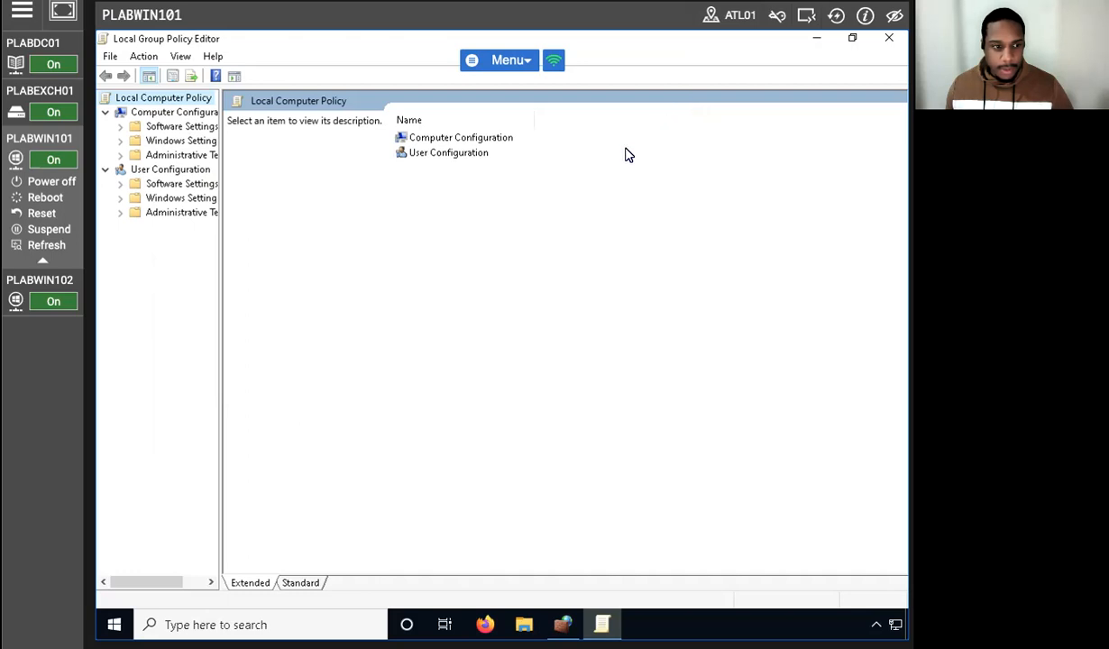
- Open the Operating System Drives policies under Computer Configuration, Administrative Templates, Windows Components, BitLocker Drive Encryption
{"action": "left_click", "coordinate": [120, 155]}
{"action": "left_click_drag", "start_coordinate": [219, 158], "coordinate": [277, 164]}
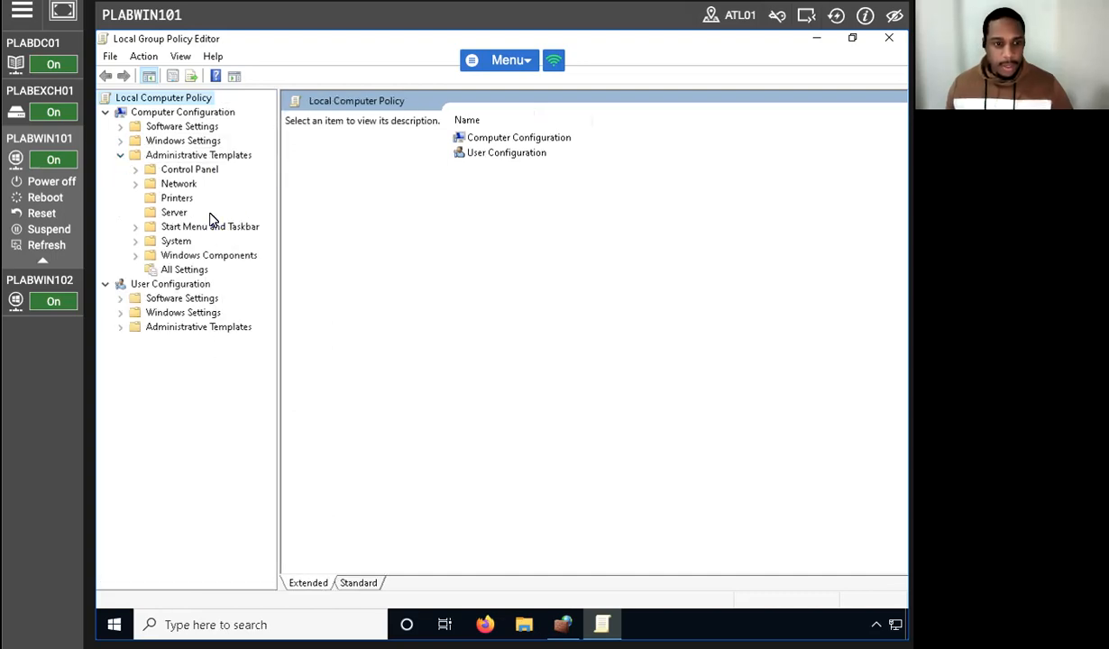
{"action": "left_click", "coordinate": [134, 257]}
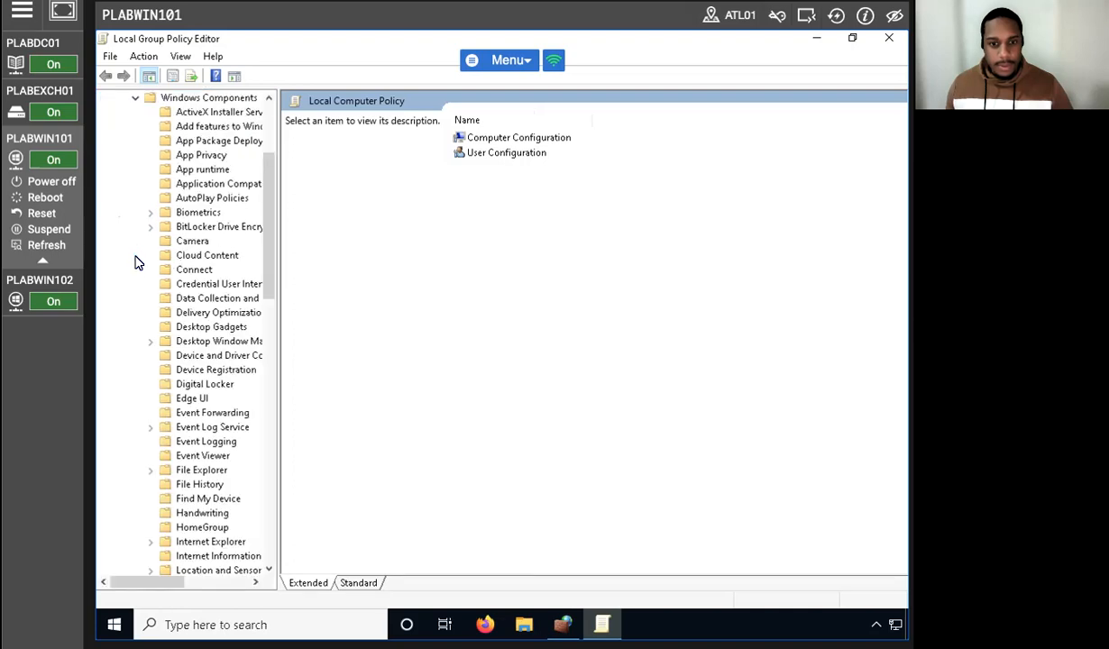
{"action": "left_click", "coordinate": [175, 98]}
{"action": "scroll", "coordinate": [500, 282], "scroll_direction": "down", "scroll_amount": 10}
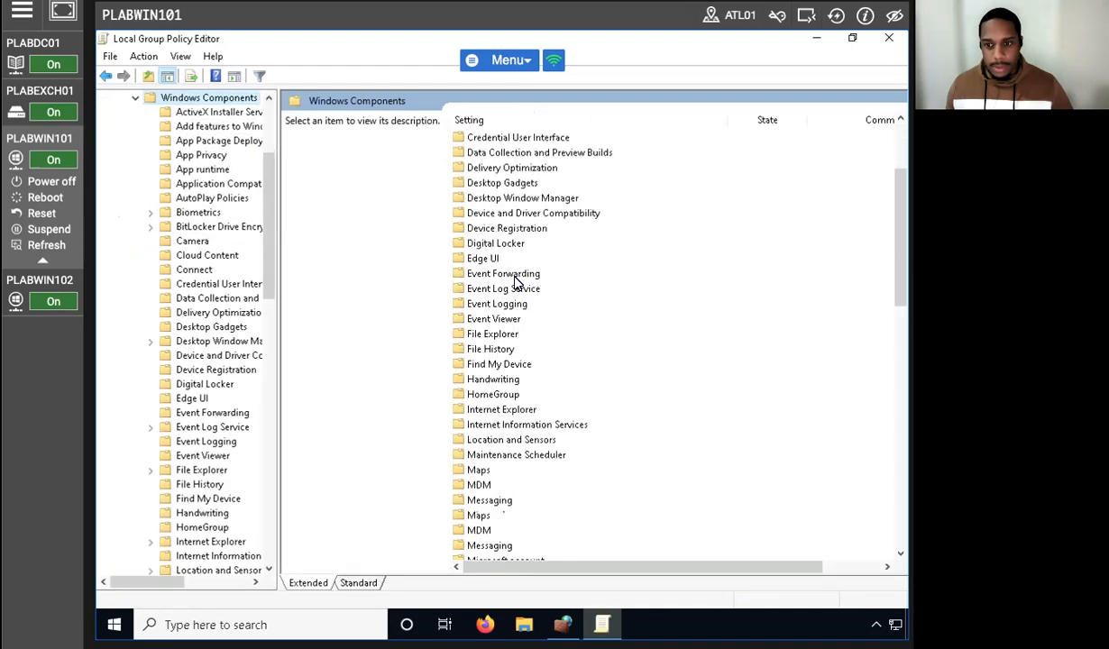
{"action": "scroll", "coordinate": [505, 279], "scroll_direction": "up", "scroll_amount": 10}
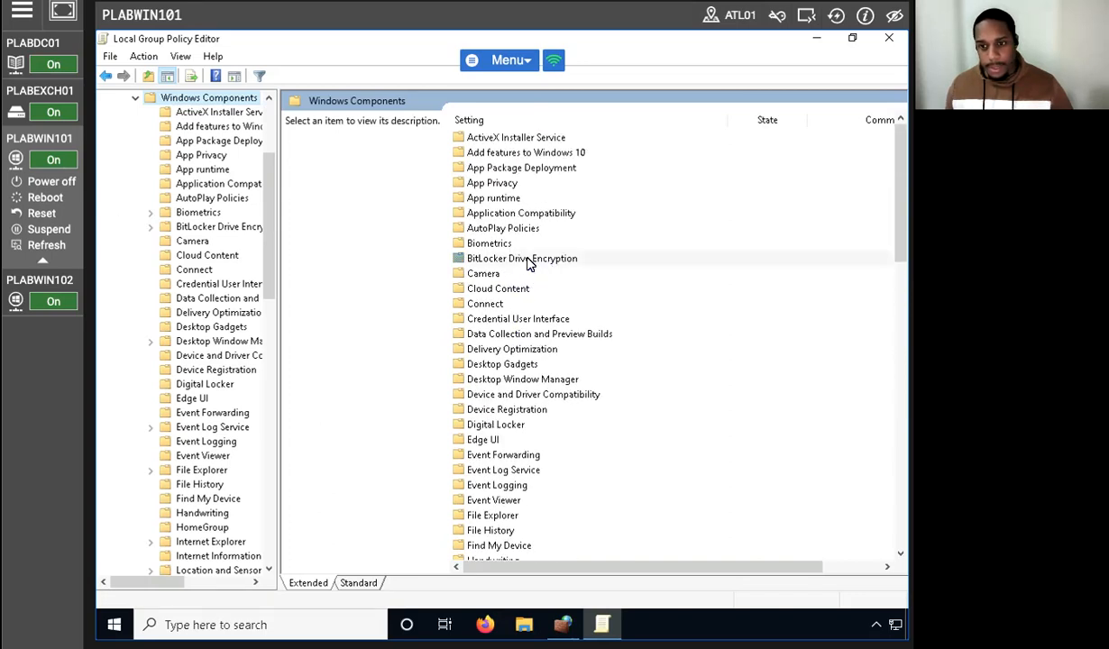
{"action": "left_click", "coordinate": [531, 261]}
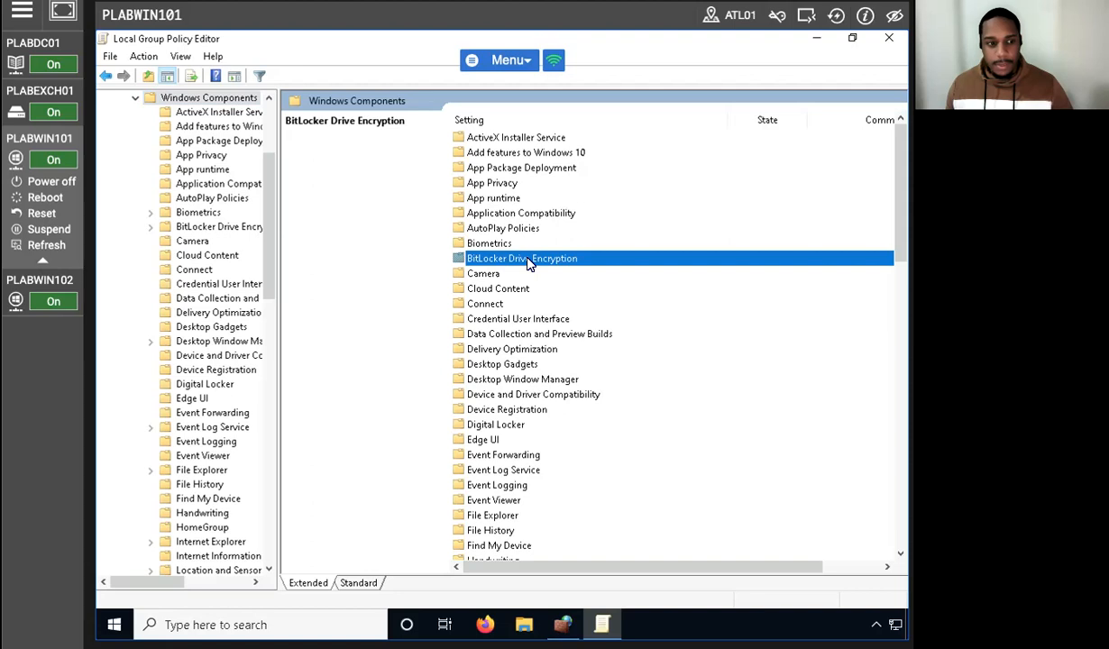
{"action": "double_click", "coordinate": [486, 258]}
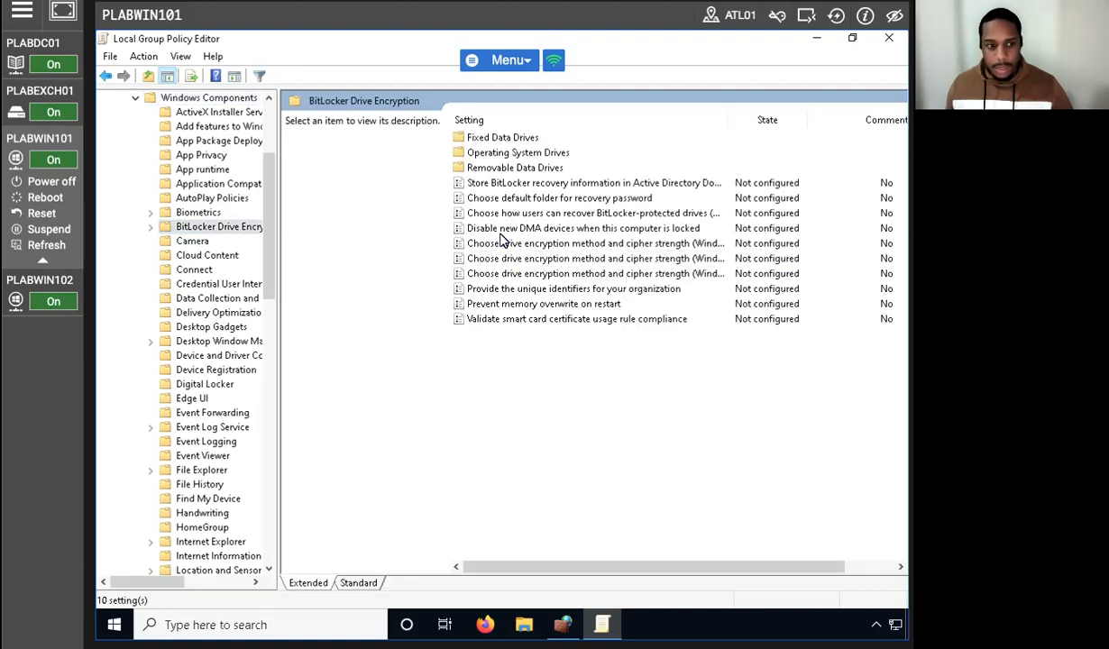
{"action": "double_click", "coordinate": [499, 153]}
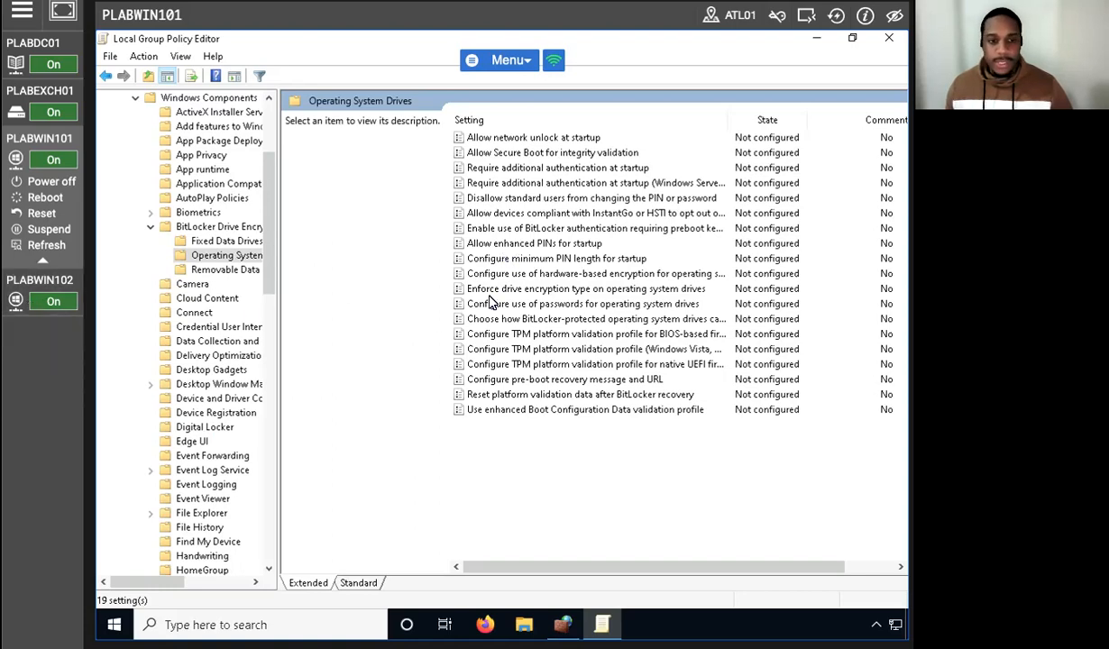
- Enable the Require additional authentication at startup policy with BitLocker allowed without a compatible TPM, and close the Local Group Policy Editor
{"action": "left_click", "coordinate": [528, 174]}
{"action": "right_click", "coordinate": [503, 165]}
{"action": "left_click", "coordinate": [523, 176]}
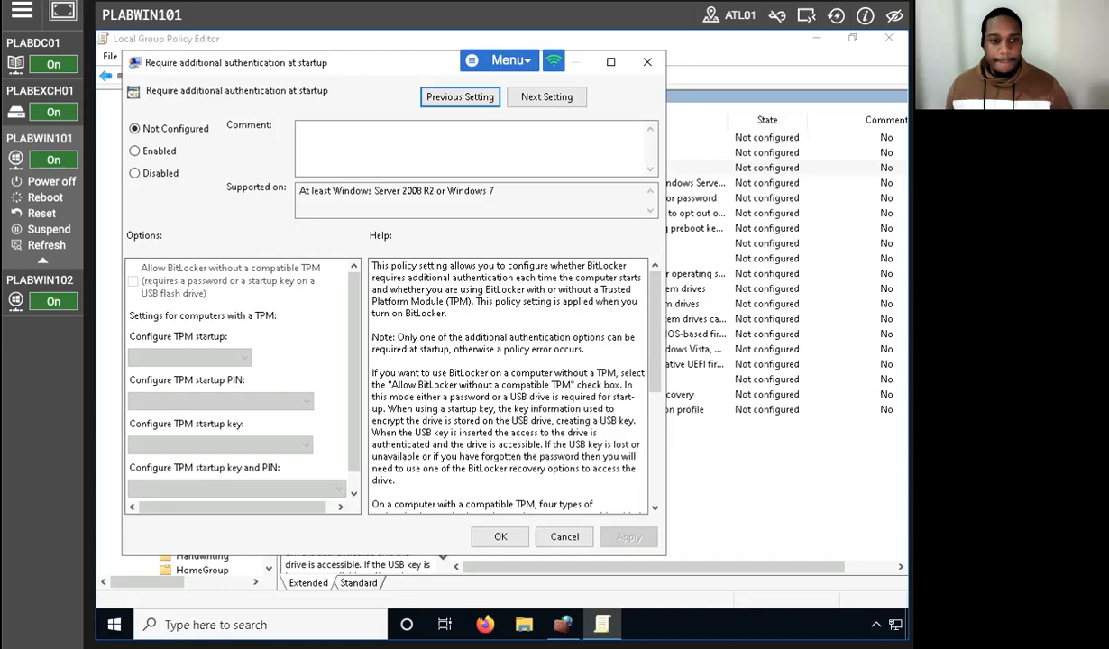
{"action": "left_click", "coordinate": [135, 151]}
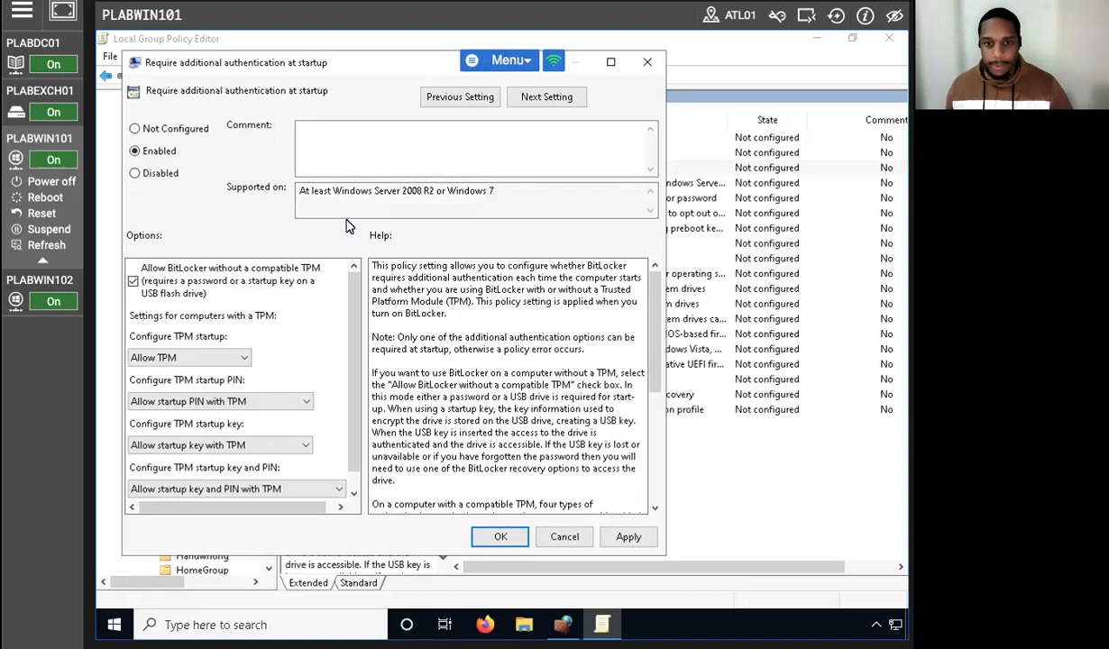
{"action": "mouse_move", "coordinate": [352, 300]}
{"action": "left_mouse_down"}
{"action": "mouse_move", "coordinate": [353, 326]}
{"action": "mouse_move", "coordinate": [354, 298]}
{"action": "left_mouse_up"}
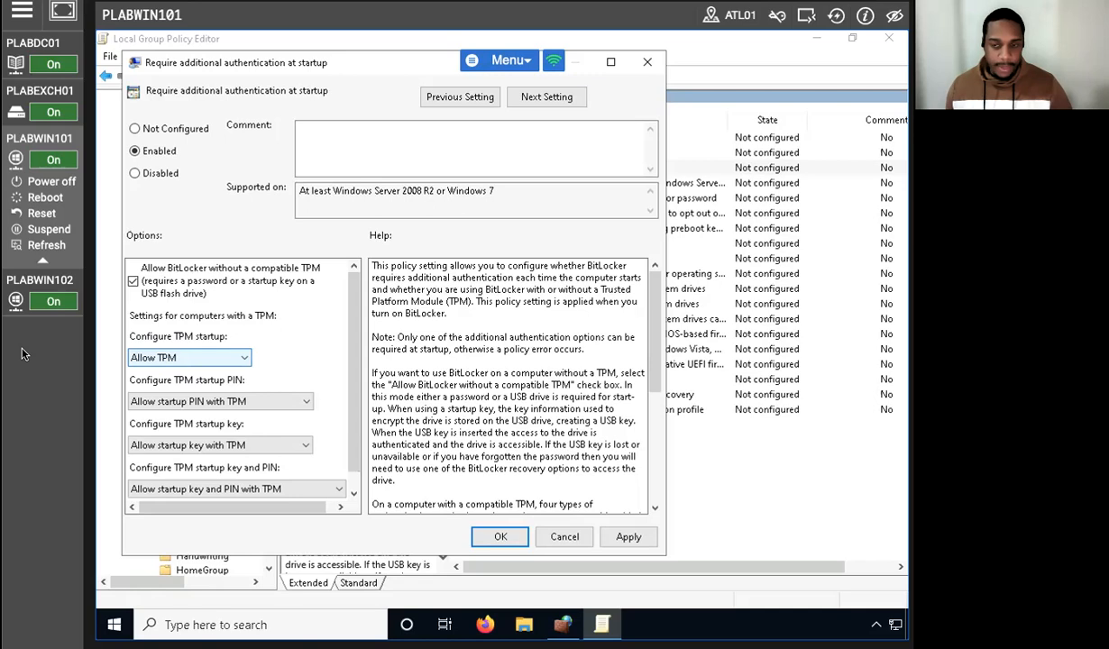
{"action": "left_click", "coordinate": [157, 266]}
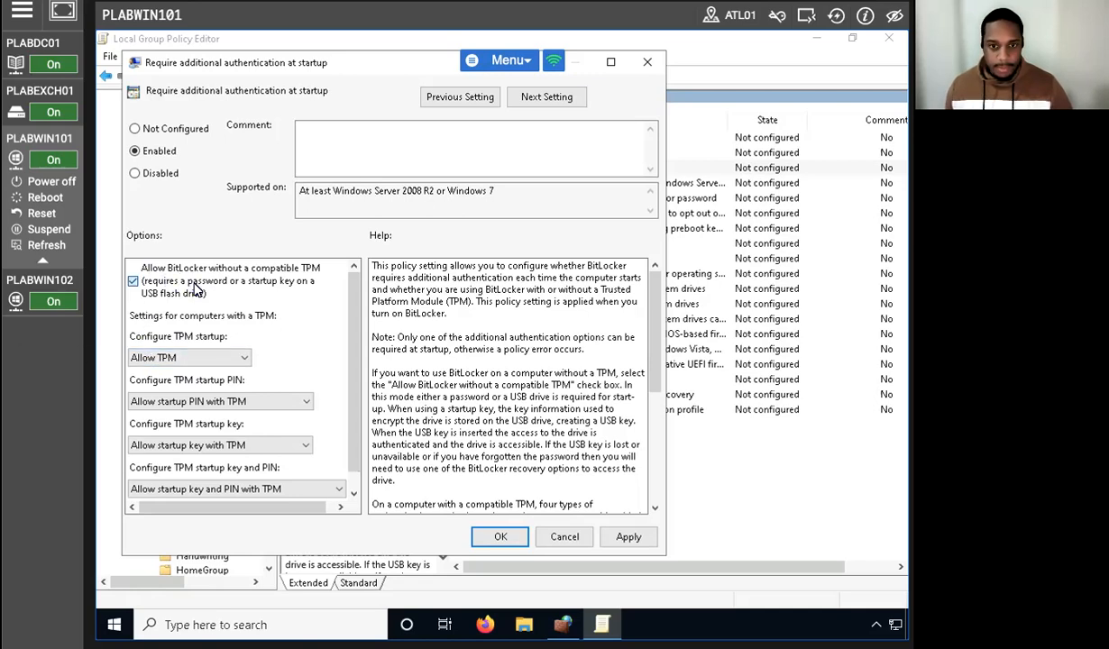
{"action": "left_click", "coordinate": [132, 281]}
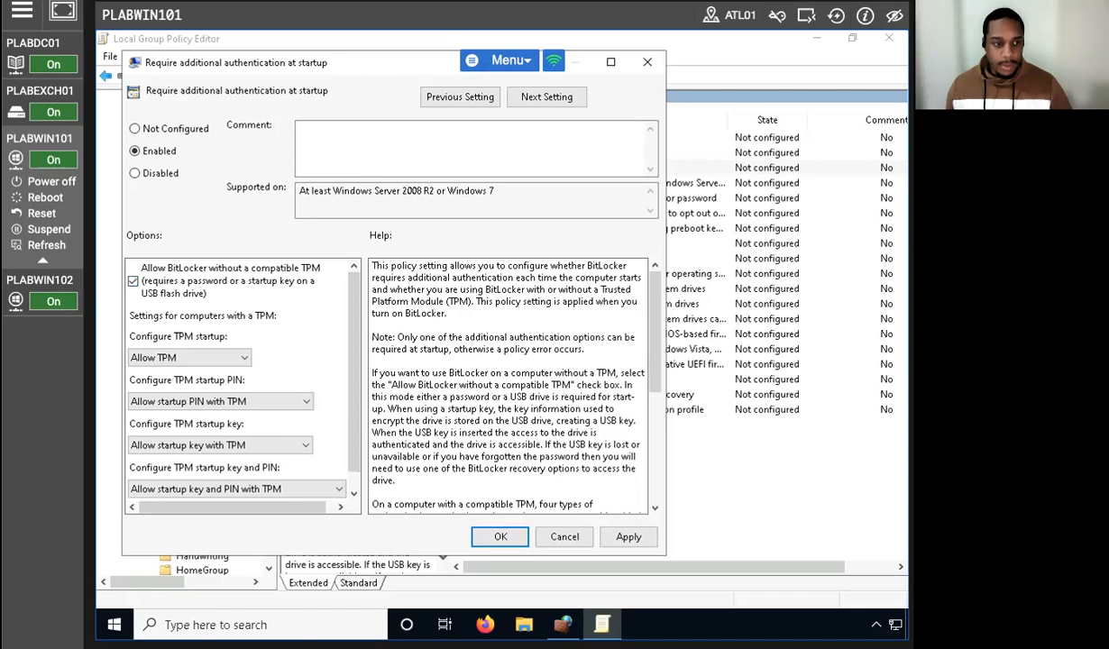
{"action": "left_click", "coordinate": [496, 537]}
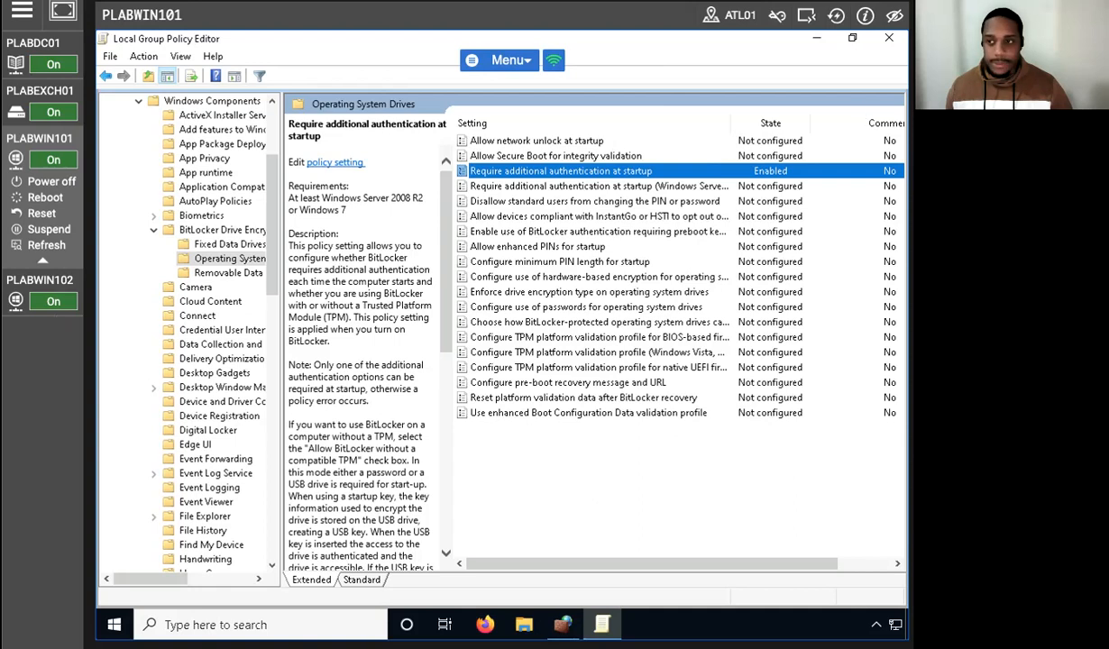
{"action": "left_click", "coordinate": [889, 38]}
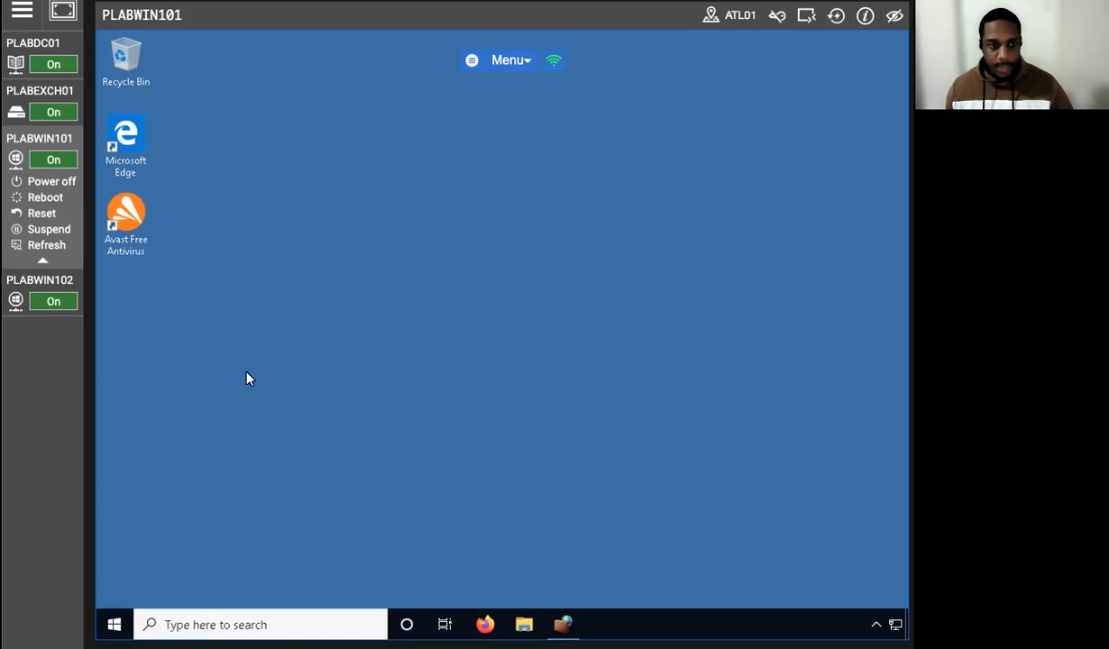
- Open New Volume (D:) under This PC in File Explorer and turn on BitLocker for it
{"action": "left_click", "coordinate": [524, 624]}
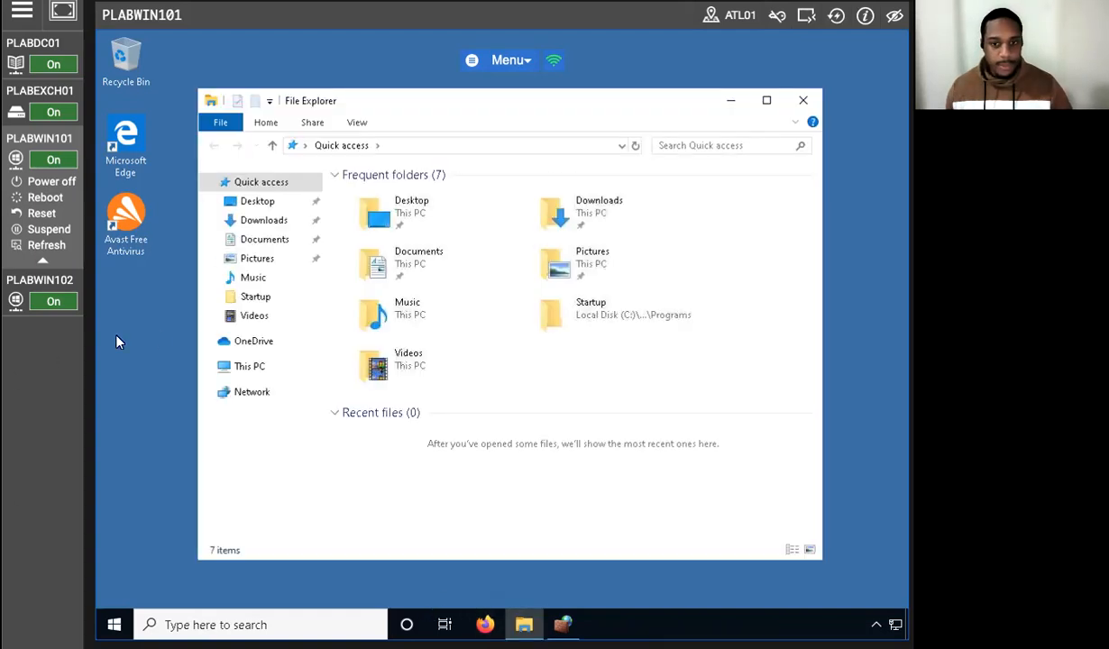
{"action": "left_click", "coordinate": [209, 366]}
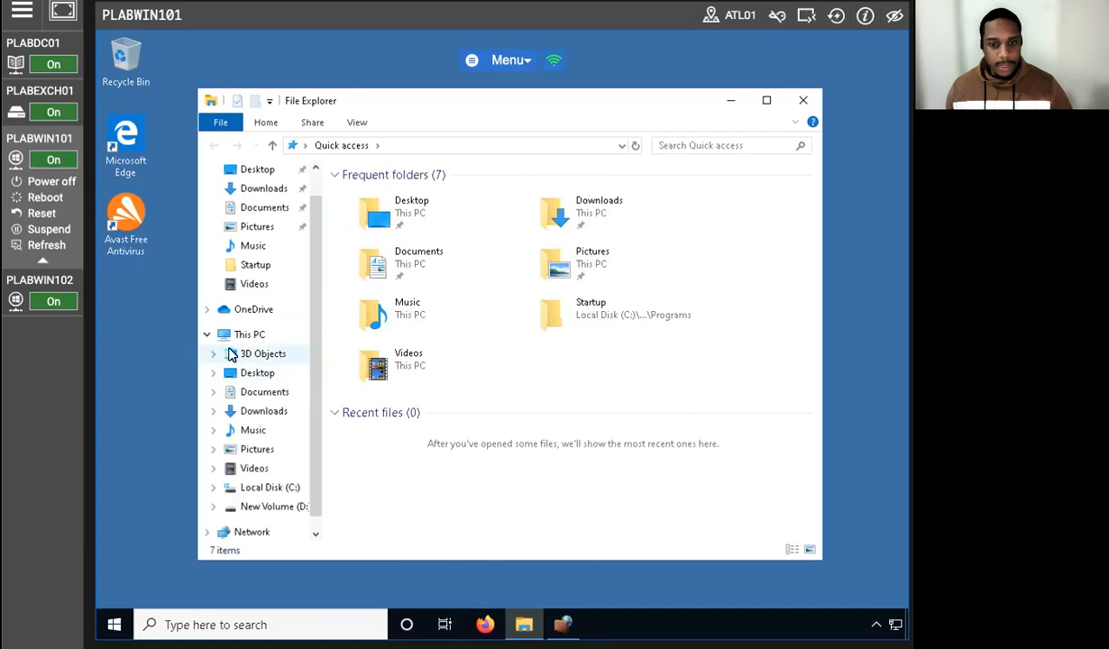
{"action": "left_click", "coordinate": [257, 507]}
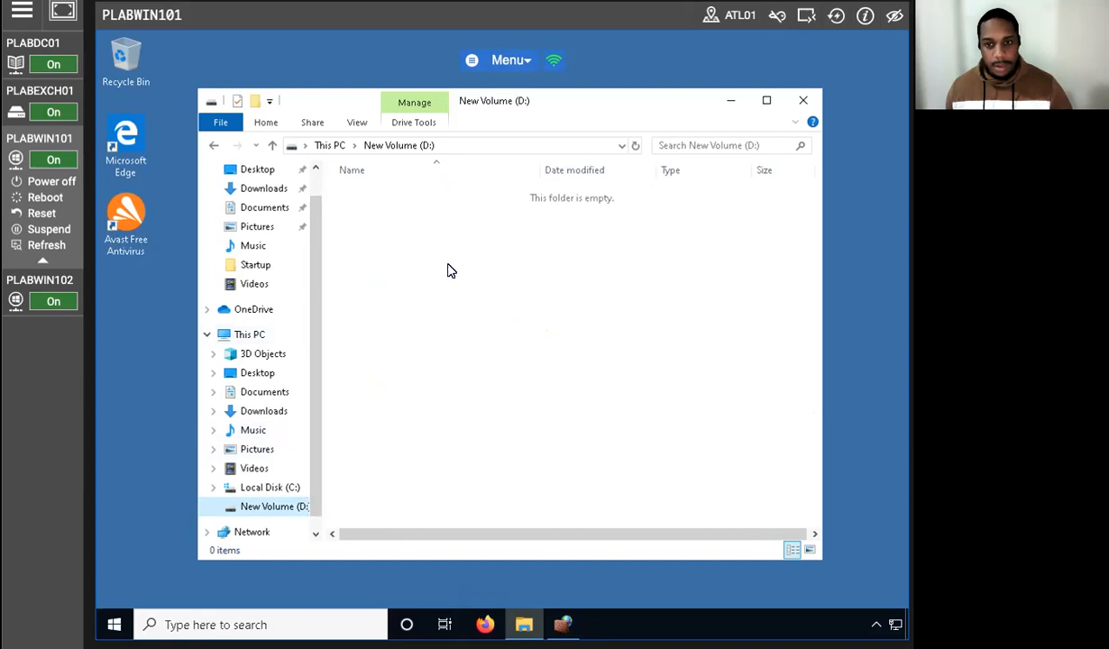
{"action": "scroll", "coordinate": [318, 463], "scroll_direction": "down", "scroll_amount": 1}
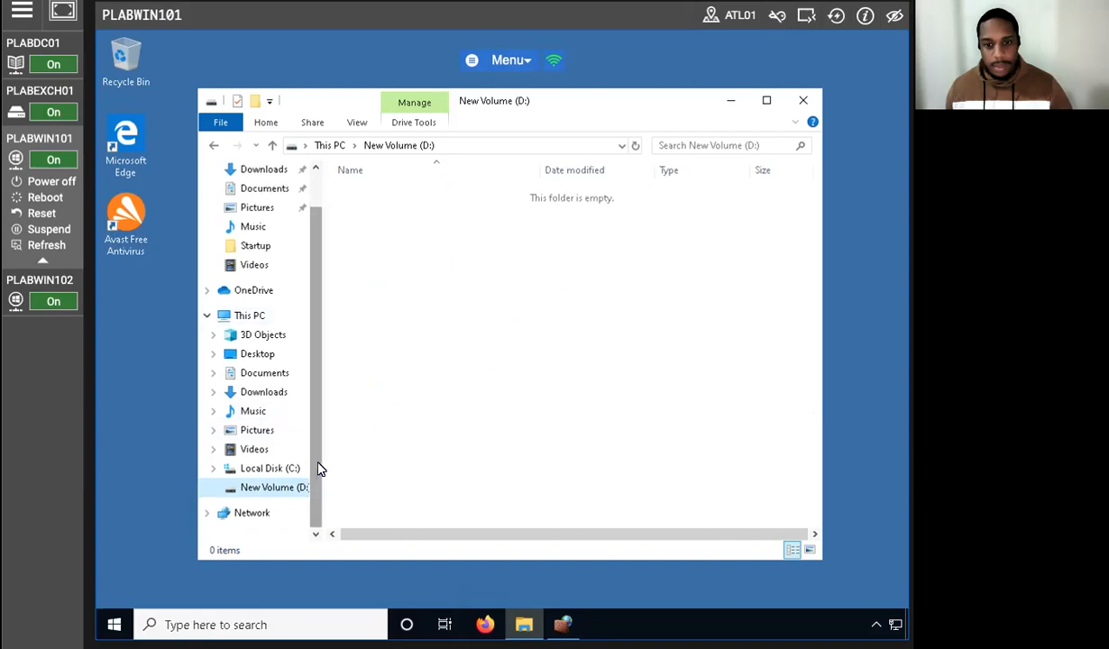
{"action": "right_click", "coordinate": [257, 494]}
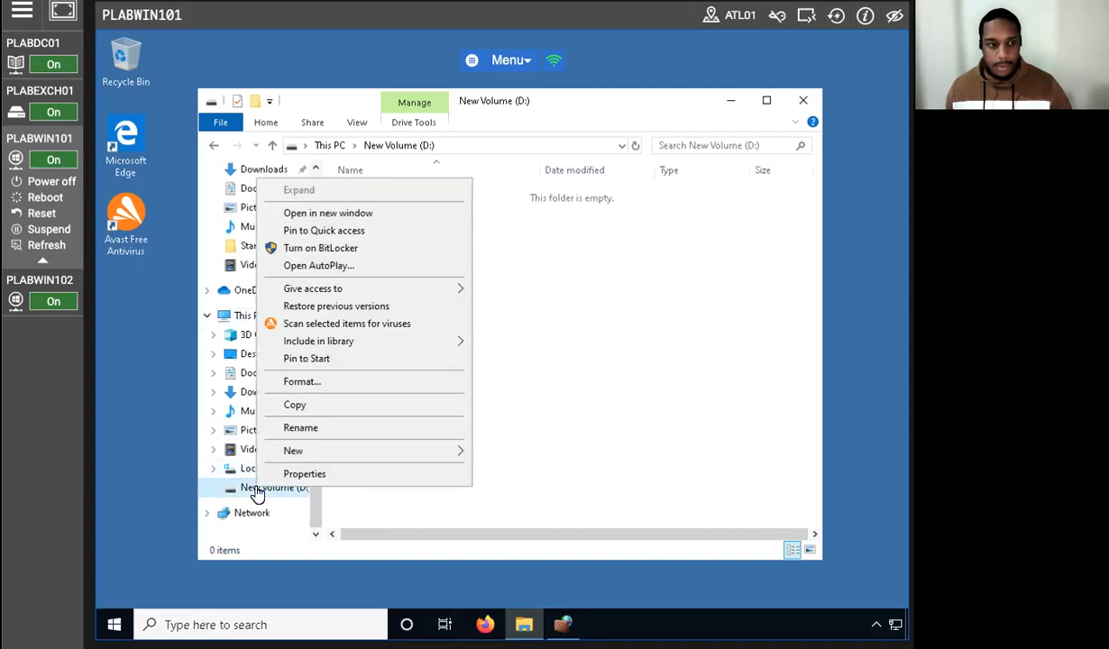
{"action": "left_click", "coordinate": [663, 403]}
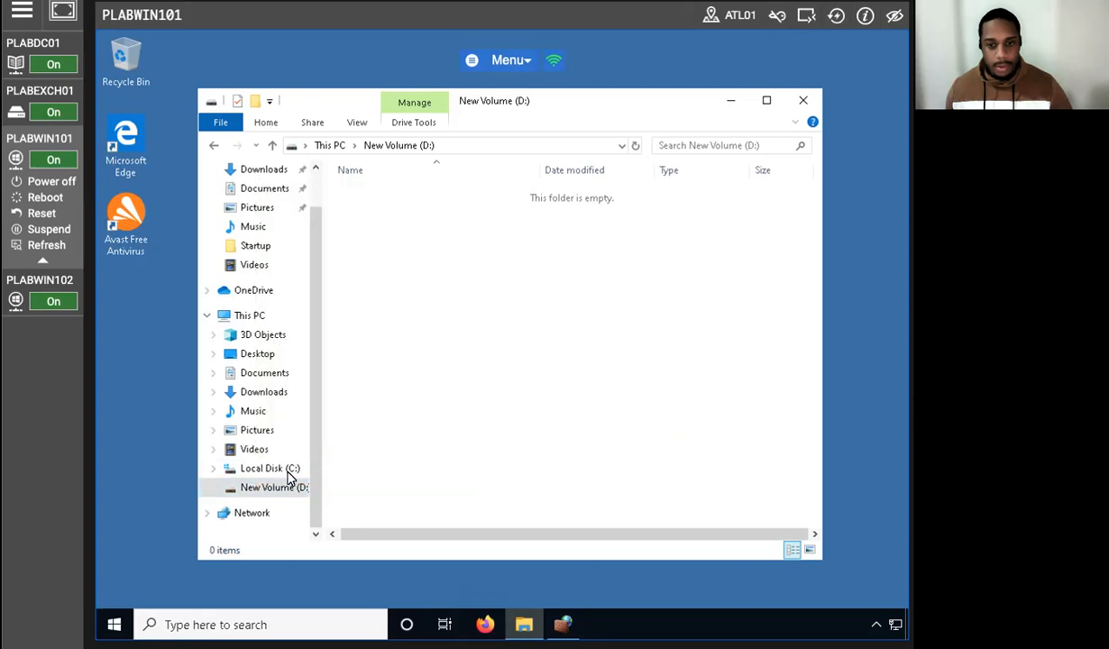
{"action": "right_click", "coordinate": [266, 487]}
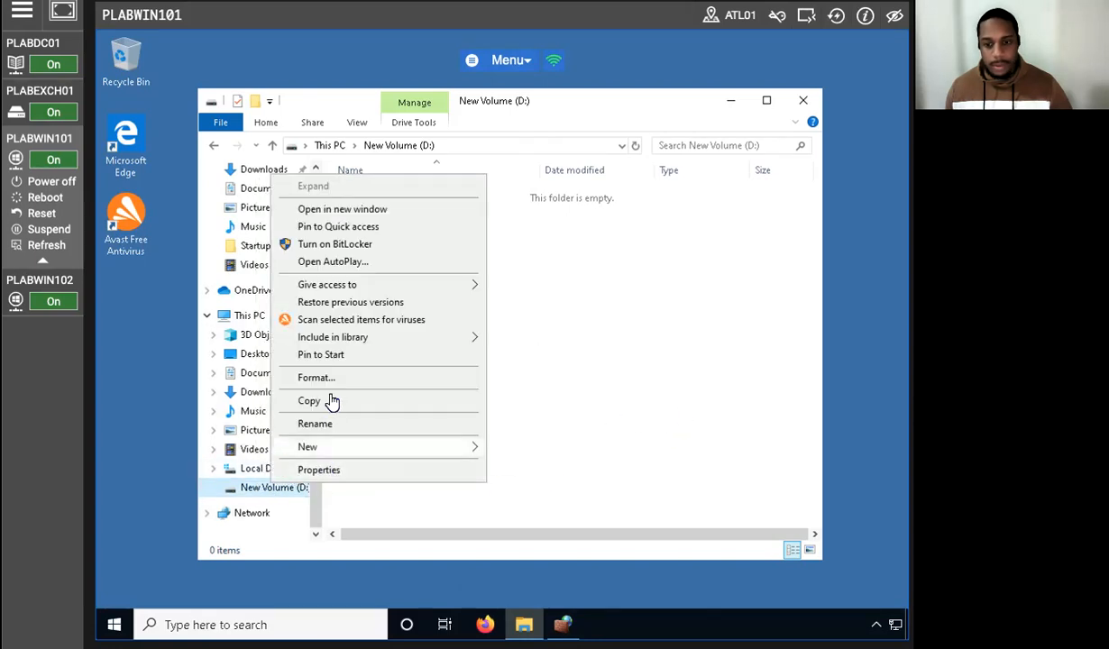
{"action": "left_click", "coordinate": [402, 246]}
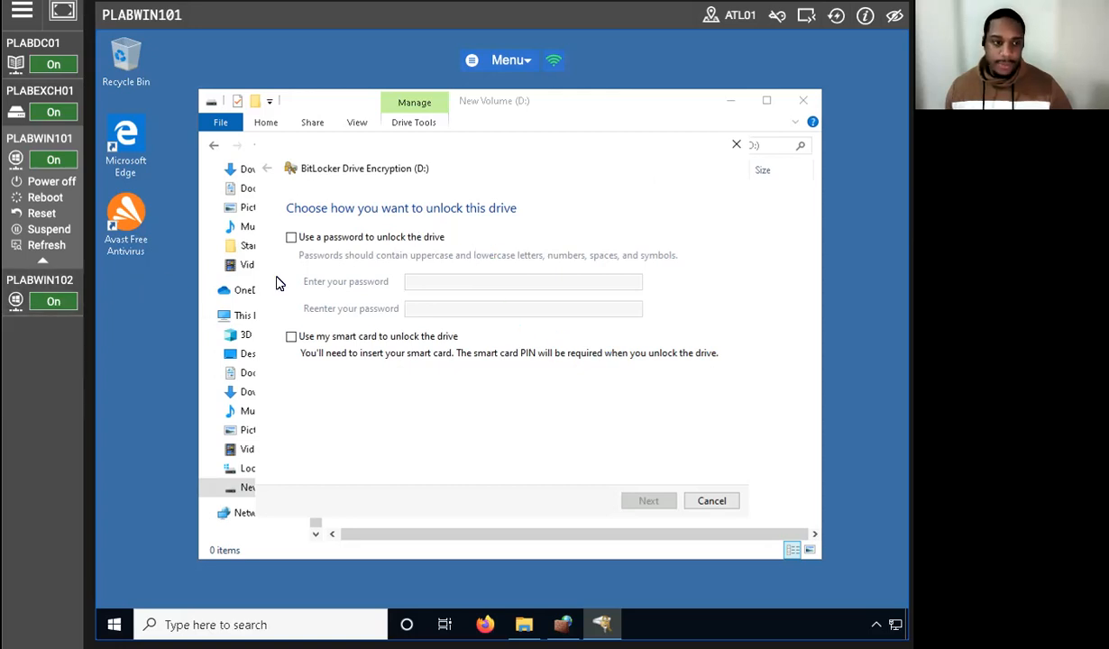
- Choose to unlock drive D: with a password, enter and re-enter the drive password, and continue
{"action": "left_click", "coordinate": [289, 240]}
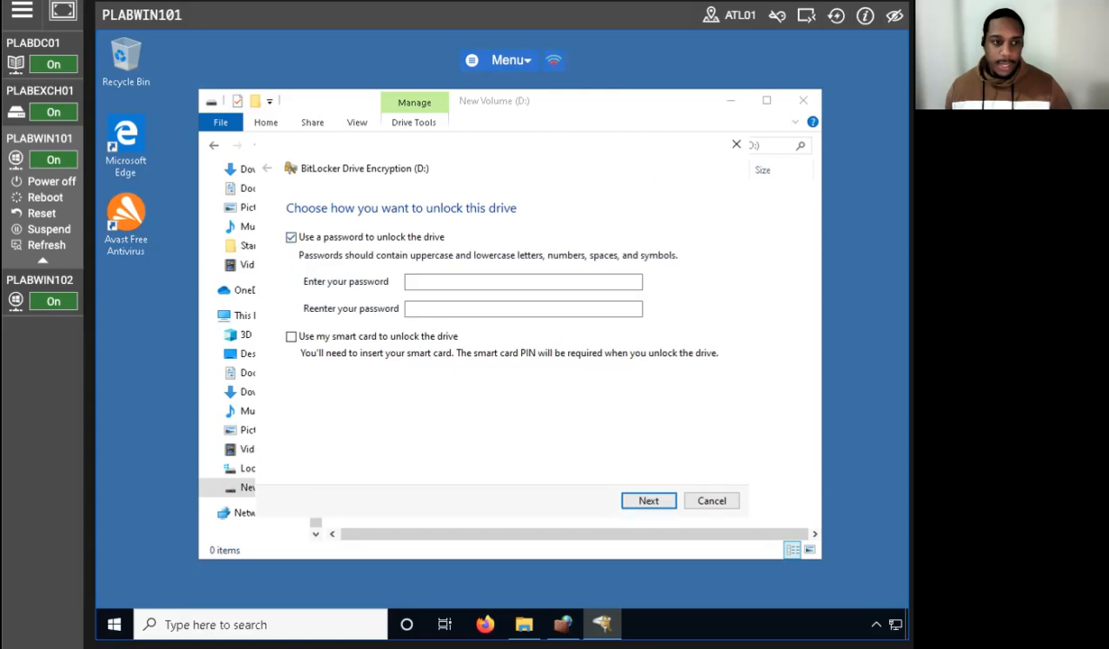
{"action": "left_click", "coordinate": [452, 282]}
{"action": "key", "text": "Caps_Lock"}
{"action": "type", "text": "••••••••"}
{"action": "key", "text": "Tab"}
{"action": "type", "text": "••••••••"}
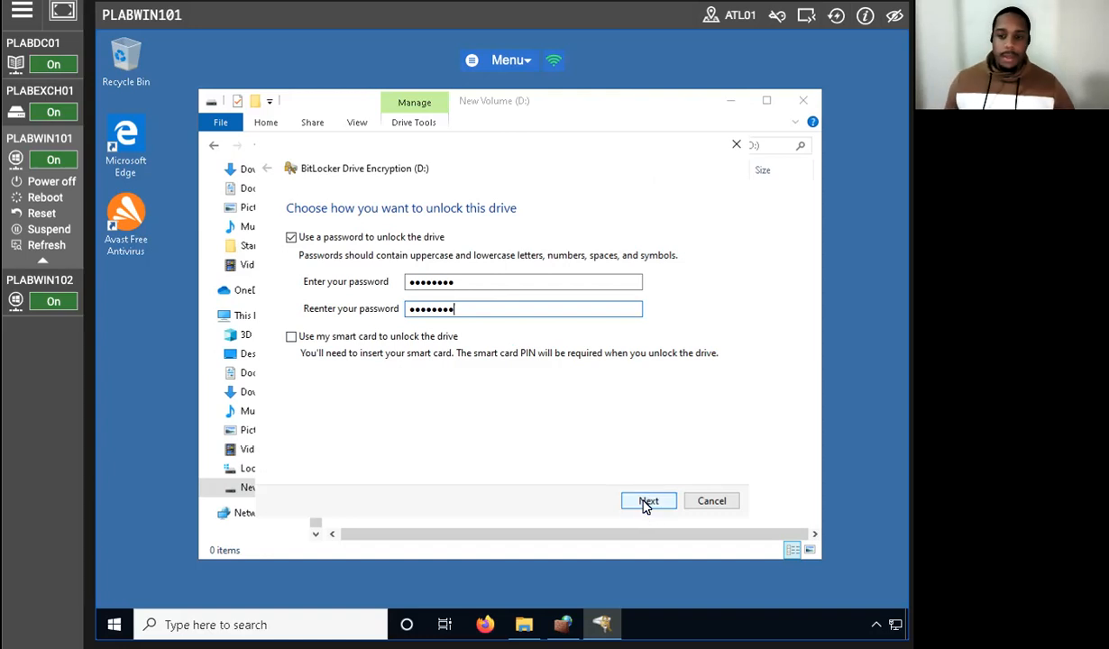
{"action": "key", "text": "Return"}
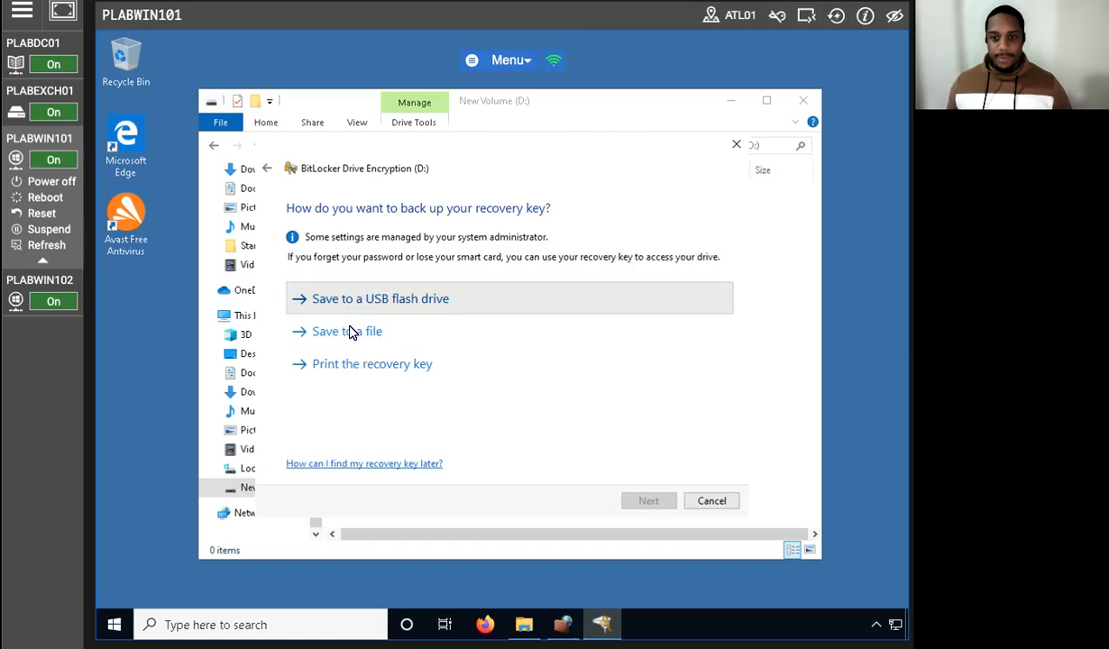
- Save the BitLocker recovery key as a text file under \\plabdc01\c$\, keeping the suggested file name
{"action": "key", "text": "Return"}
{"action": "left_click", "coordinate": [588, 366]}
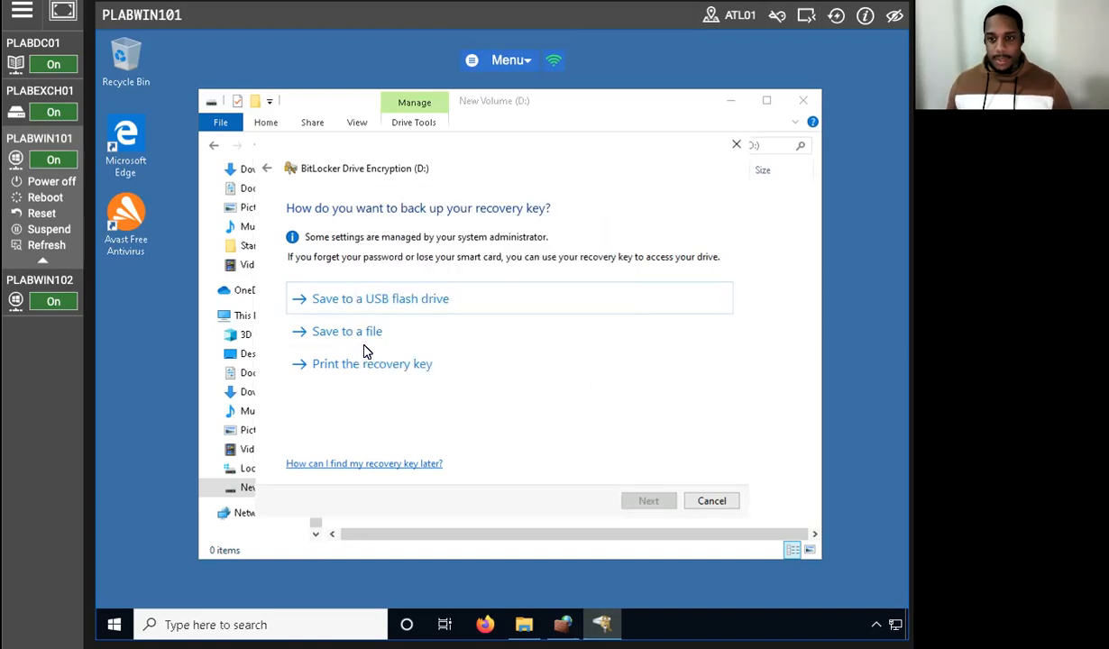
{"action": "left_click", "coordinate": [364, 334]}
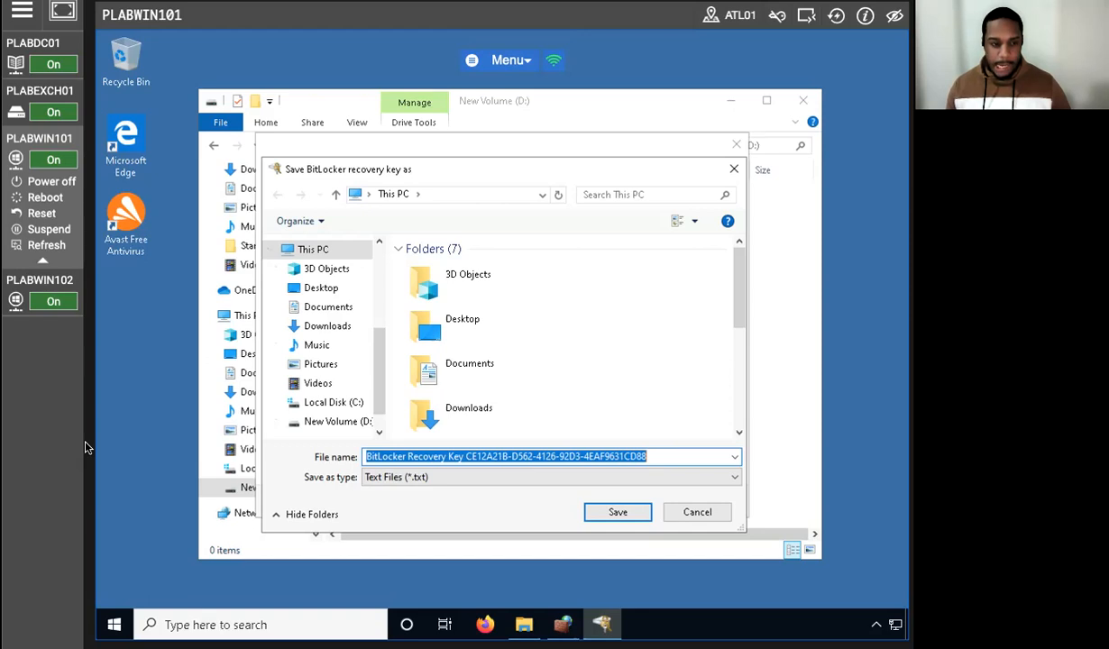
{"action": "key", "text": "Home"}
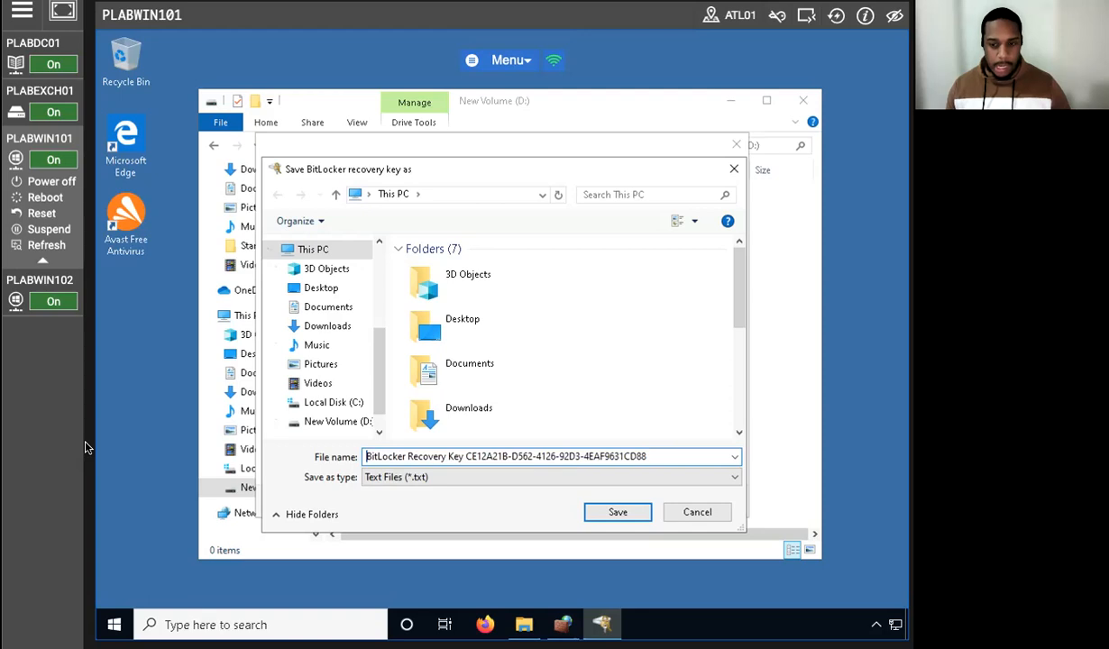
{"action": "type", "text": "\\\\plabdc0"}
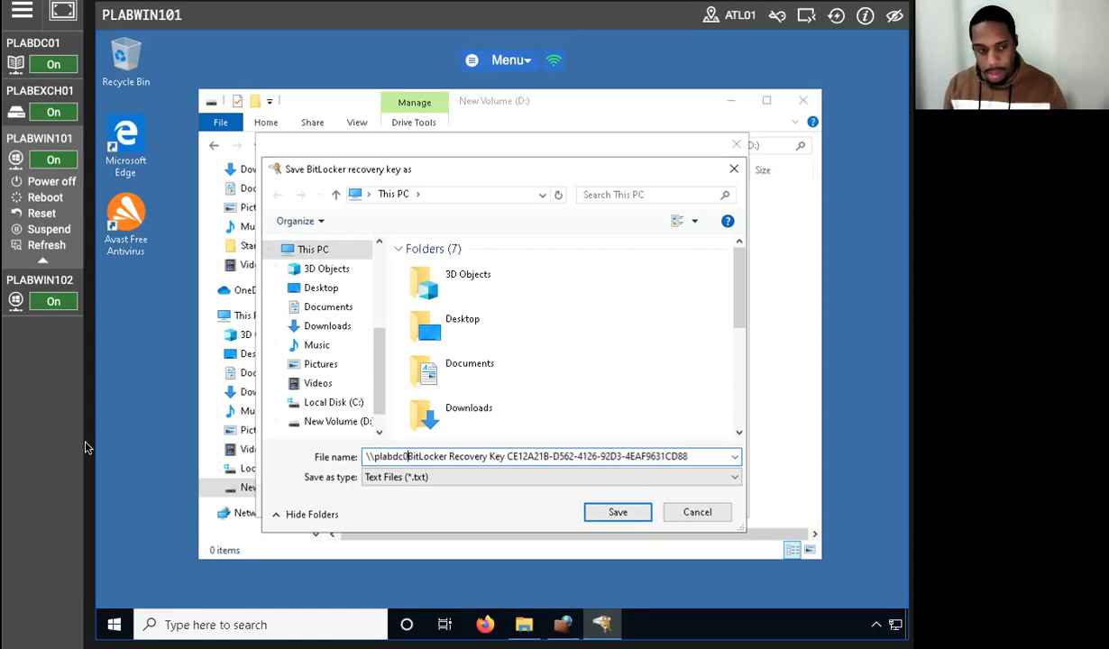
{"action": "type", "text": "1"}
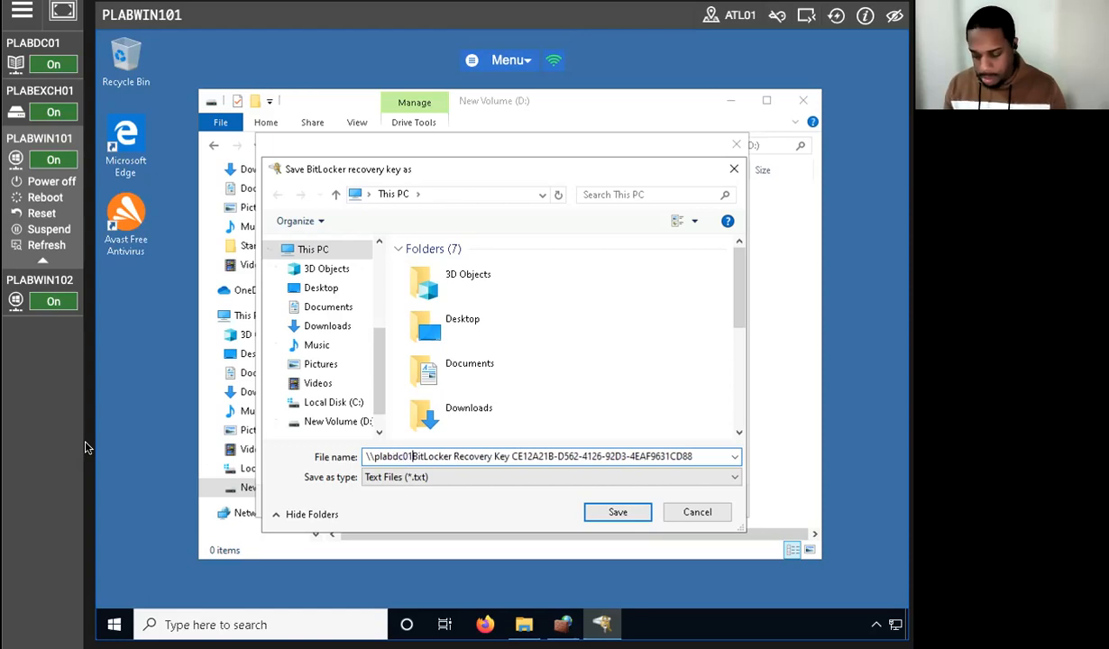
{"action": "type", "text": "\\"}
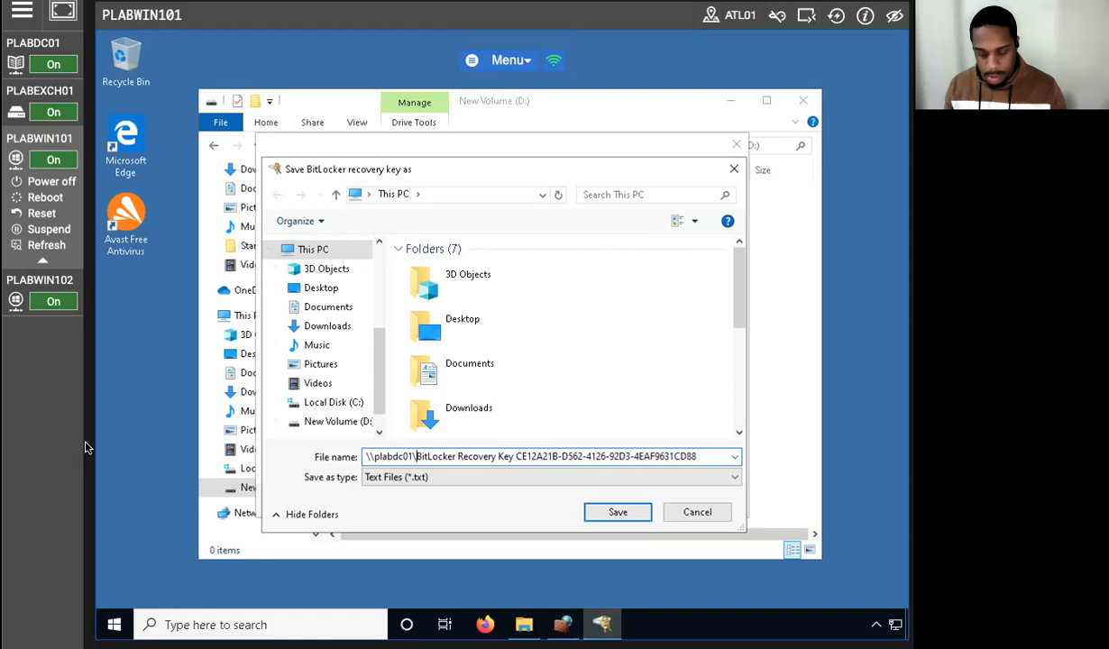
{"action": "type", "text": "c$"}
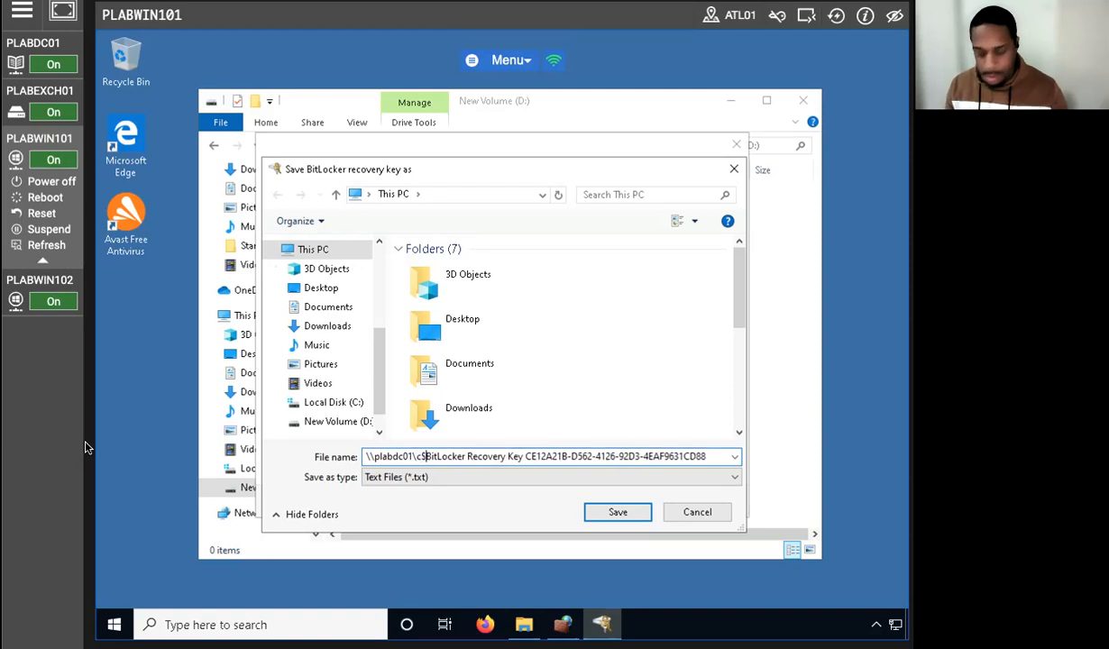
{"action": "type", "text": "\\"}
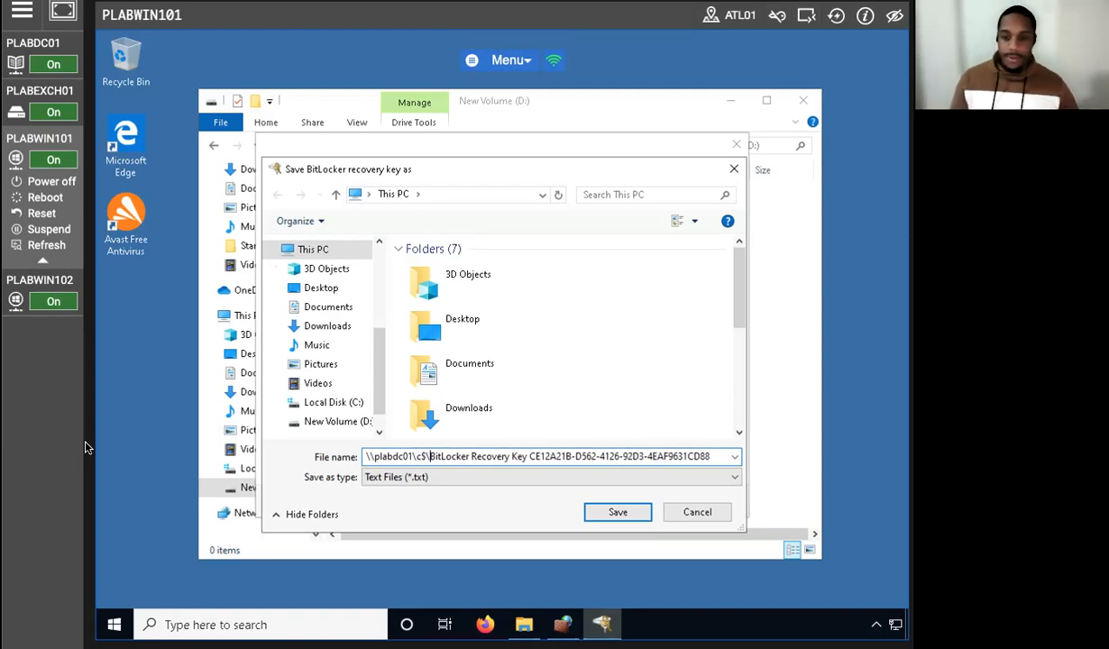
{"action": "key", "text": "Return"}
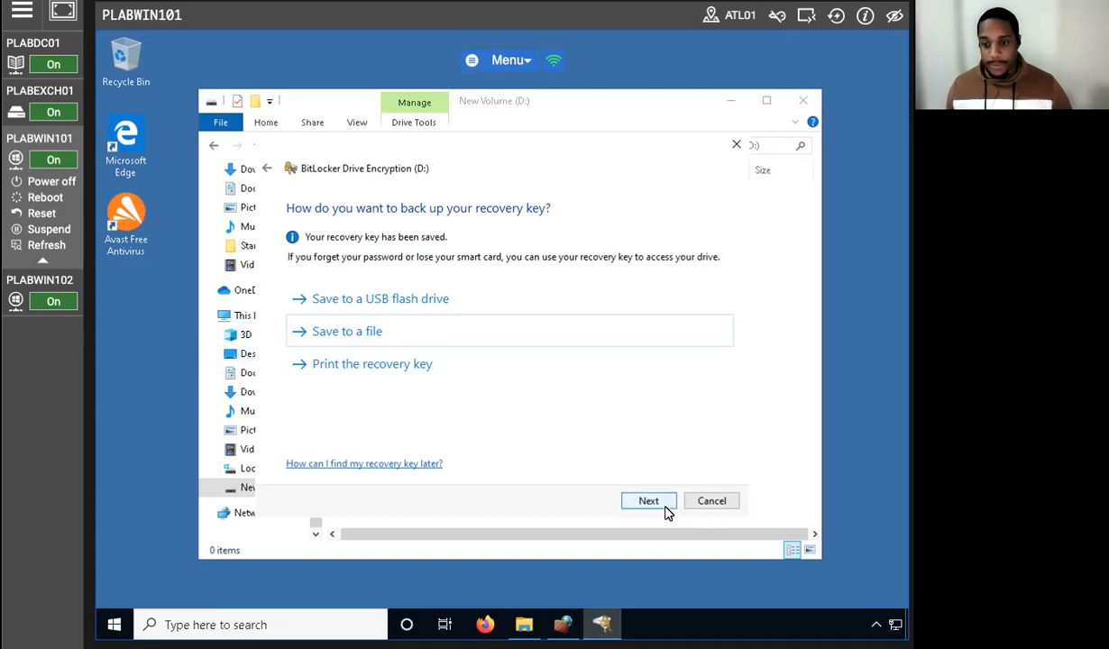
- Encrypt the entire D: drive using the new encryption mode, and check the drive in This PC before closing File Explorer
{"action": "left_click", "coordinate": [636, 499]}
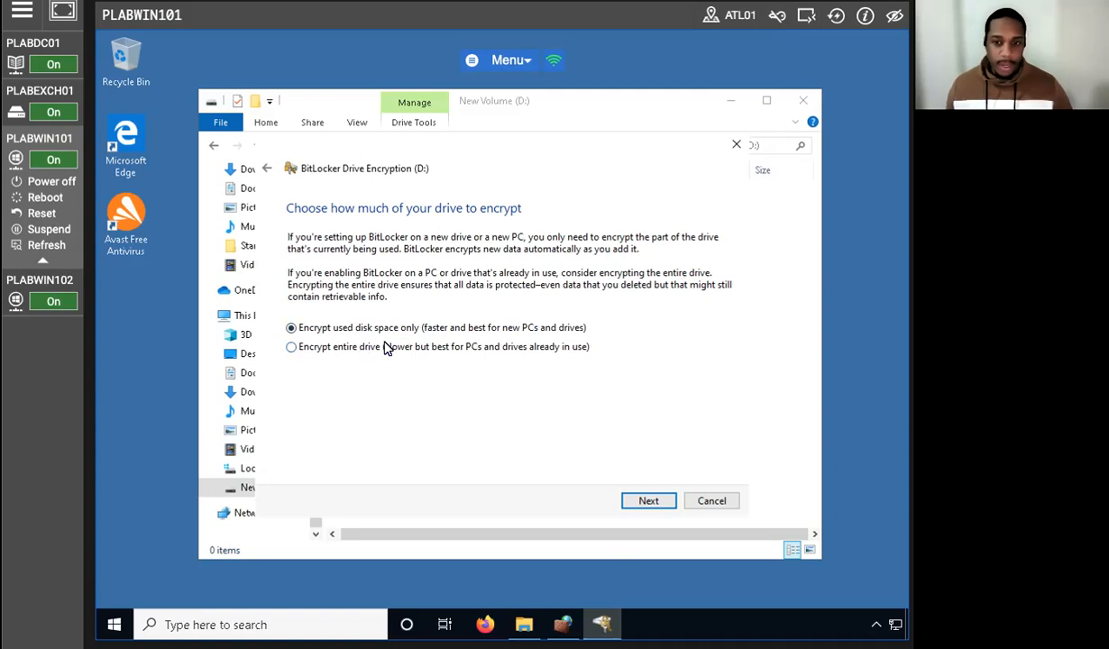
{"action": "left_click", "coordinate": [346, 350]}
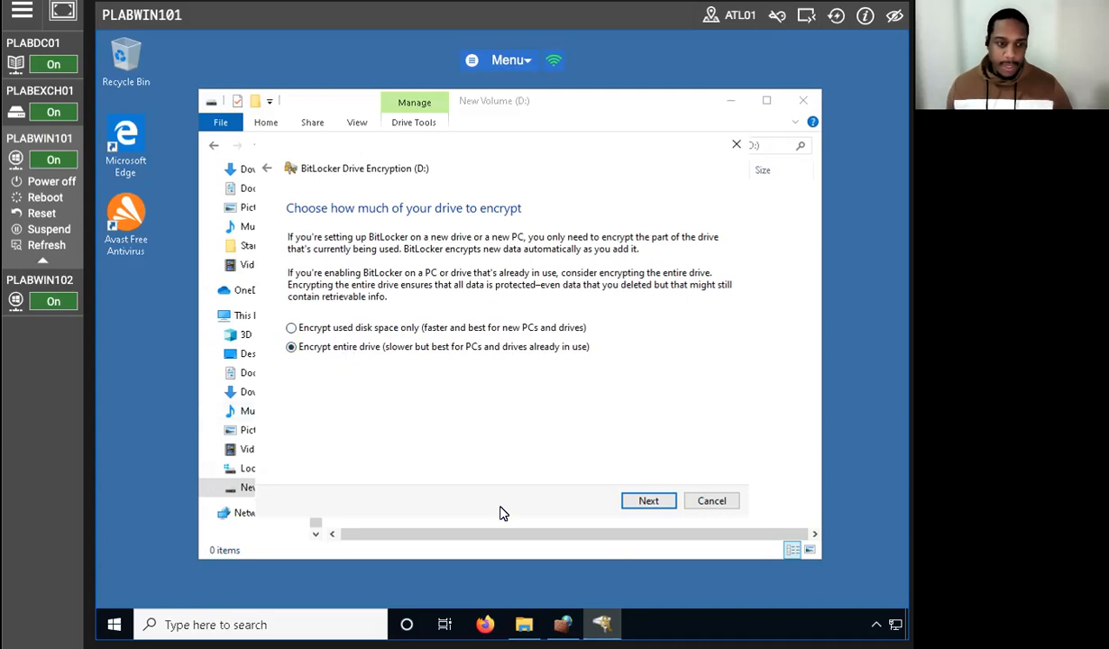
{"action": "left_click", "coordinate": [649, 500]}
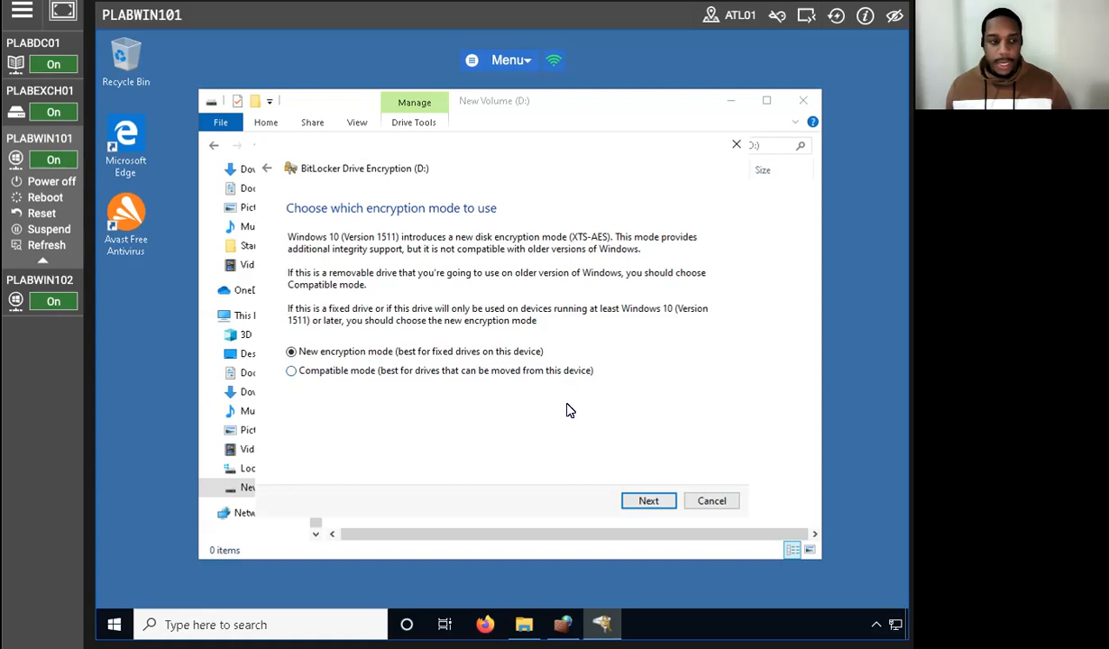
{"action": "left_click", "coordinate": [647, 501]}
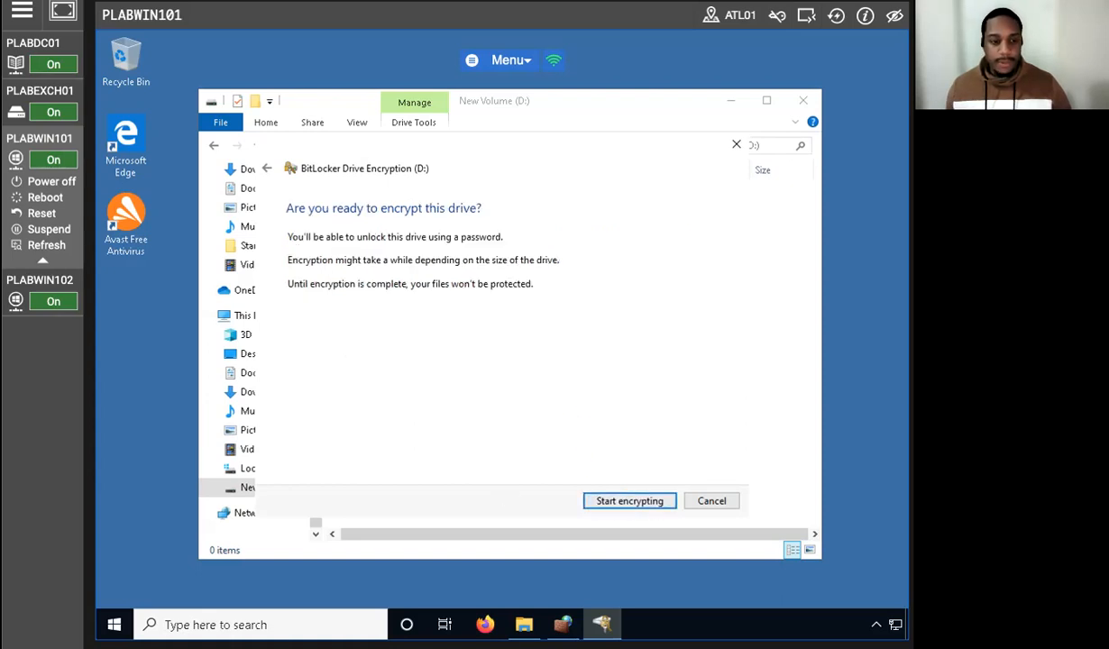
{"action": "left_click", "coordinate": [595, 498]}
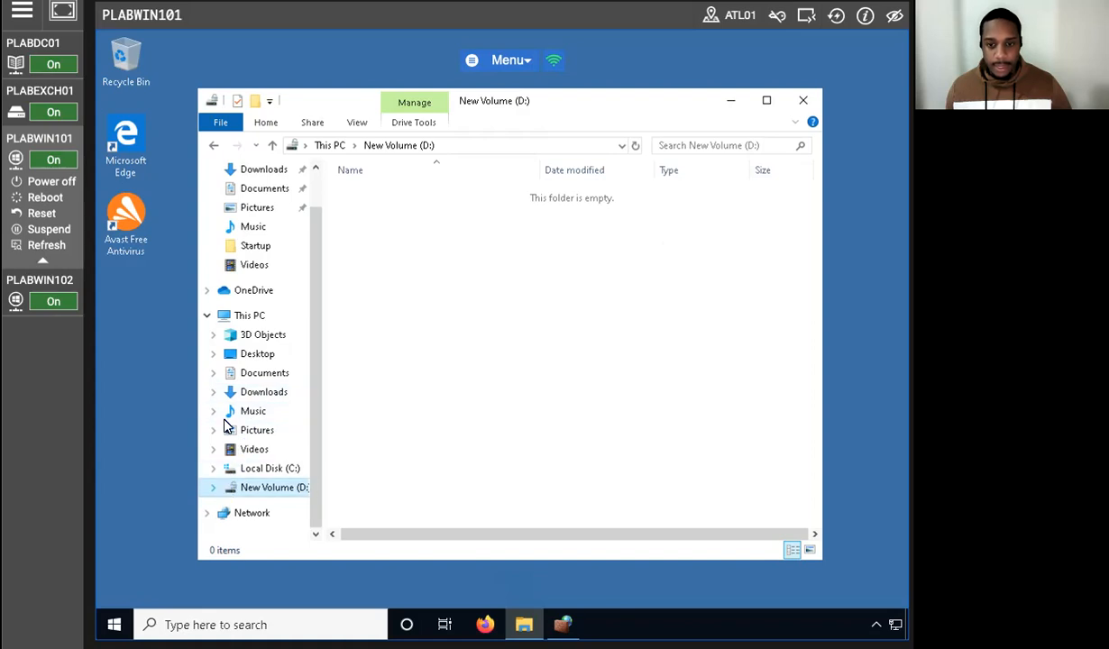
{"action": "left_click", "coordinate": [241, 316]}
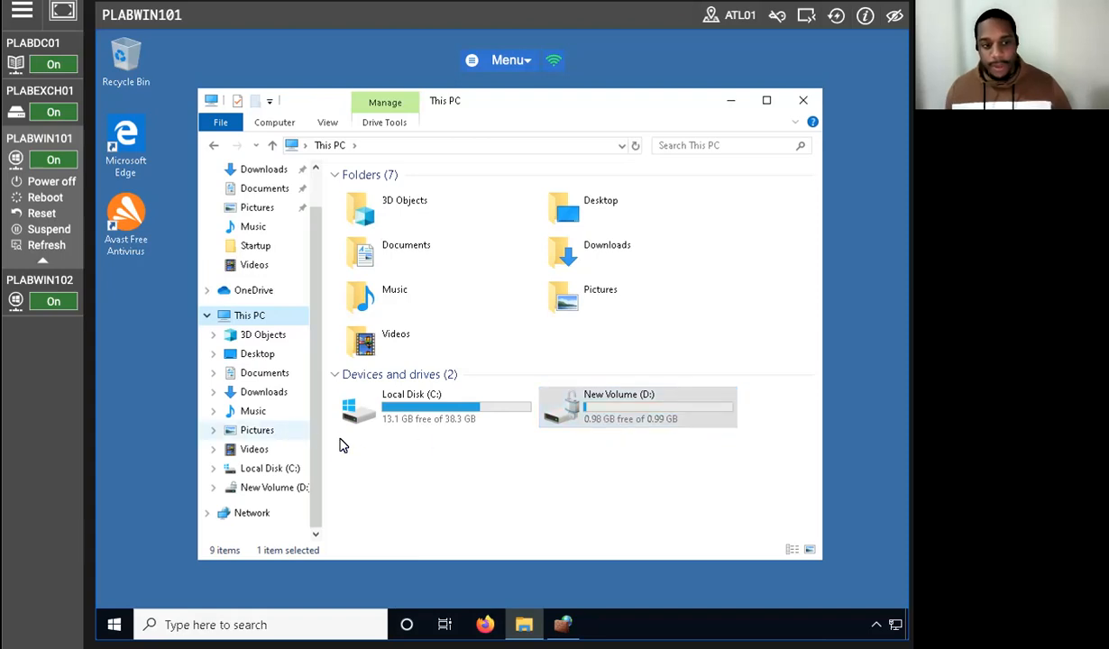
{"action": "left_click", "coordinate": [802, 100]}
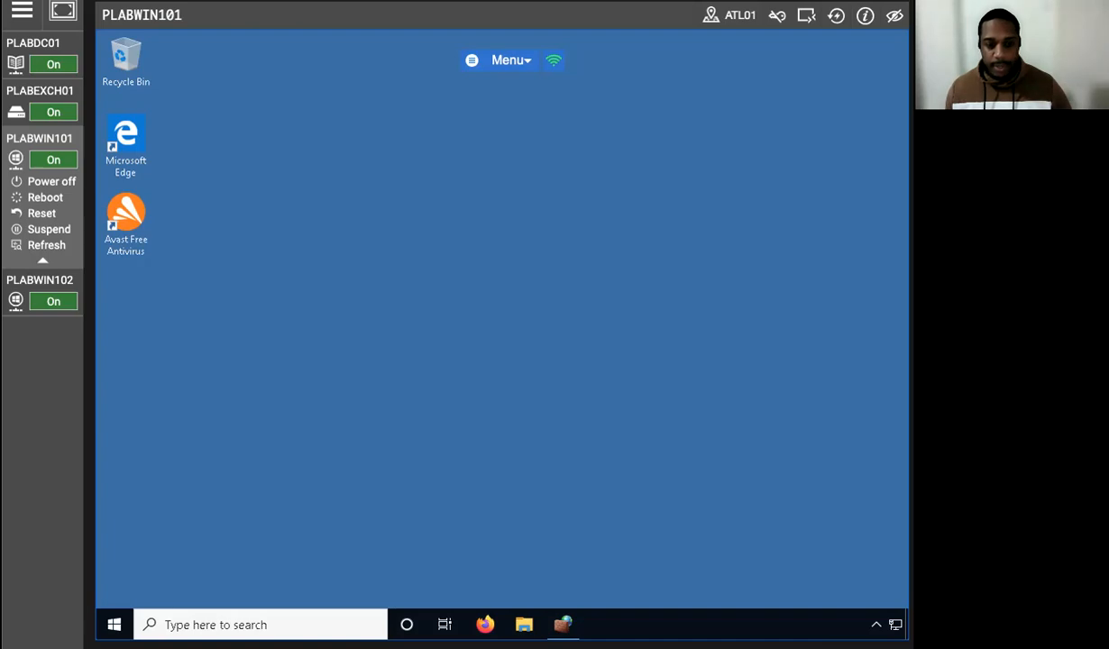
- Restart PLABWIN101
{"action": "right_click", "coordinate": [114, 624]}
{"action": "mouse_move", "coordinate": [190, 580]}
{"action": "left_click", "coordinate": [367, 577]}
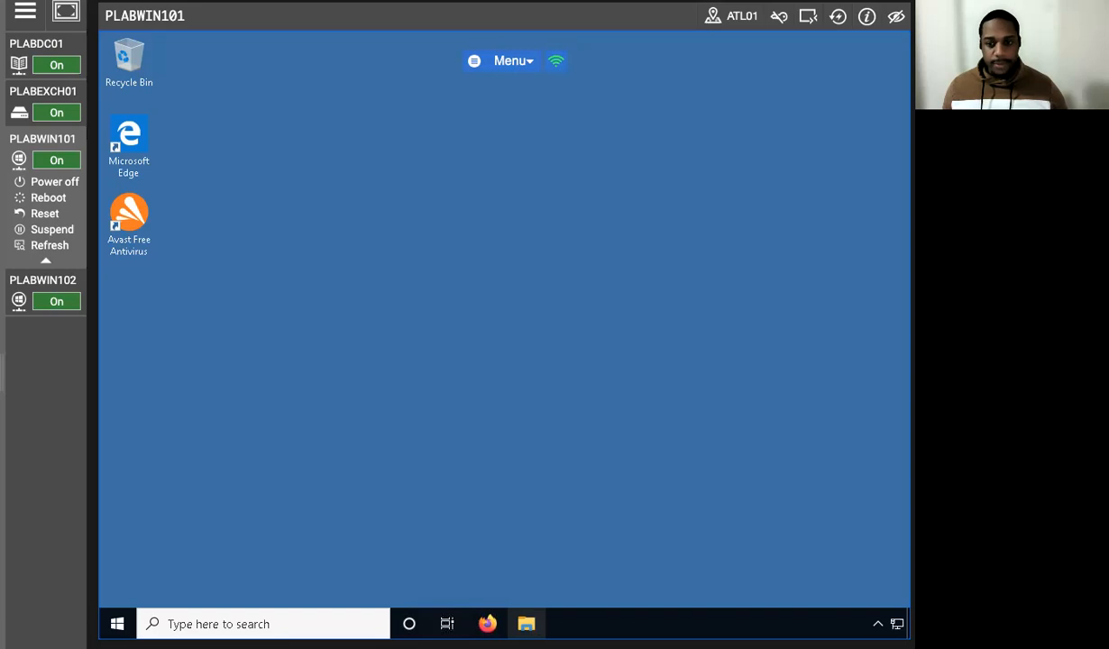
- Open drive D: from File Explorer, unlock it with the BitLocker drive password, and close File Explorer
{"action": "left_click", "coordinate": [526, 624]}
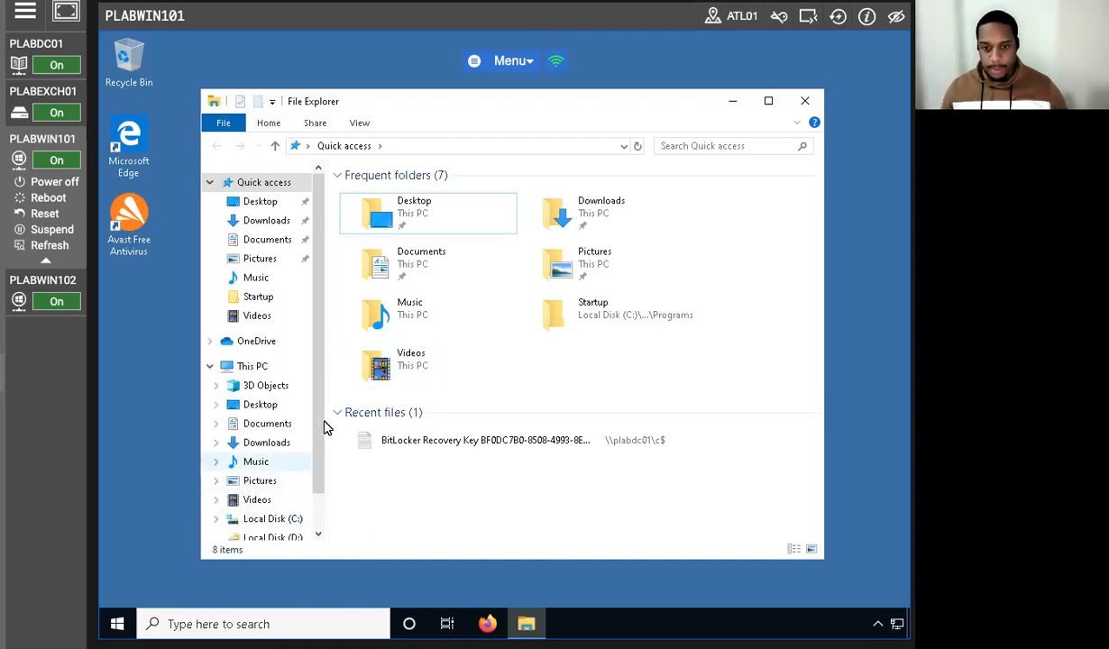
{"action": "scroll", "coordinate": [318, 427], "scroll_direction": "down", "scroll_amount": 1}
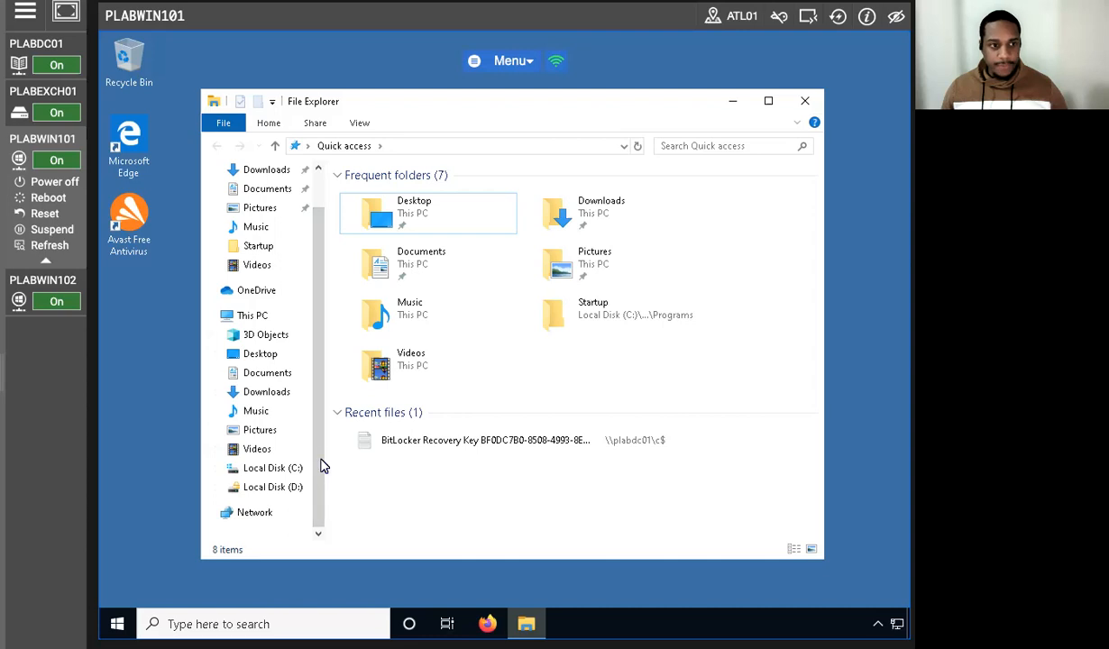
{"action": "left_click", "coordinate": [269, 488]}
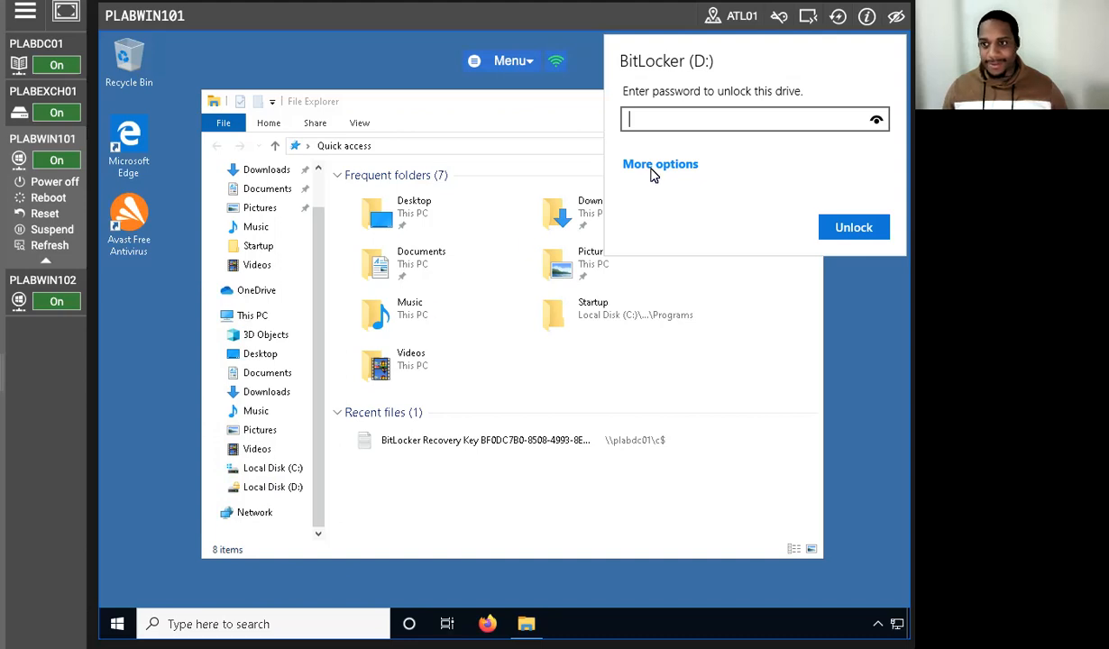
{"action": "type", "text": "••••••••"}
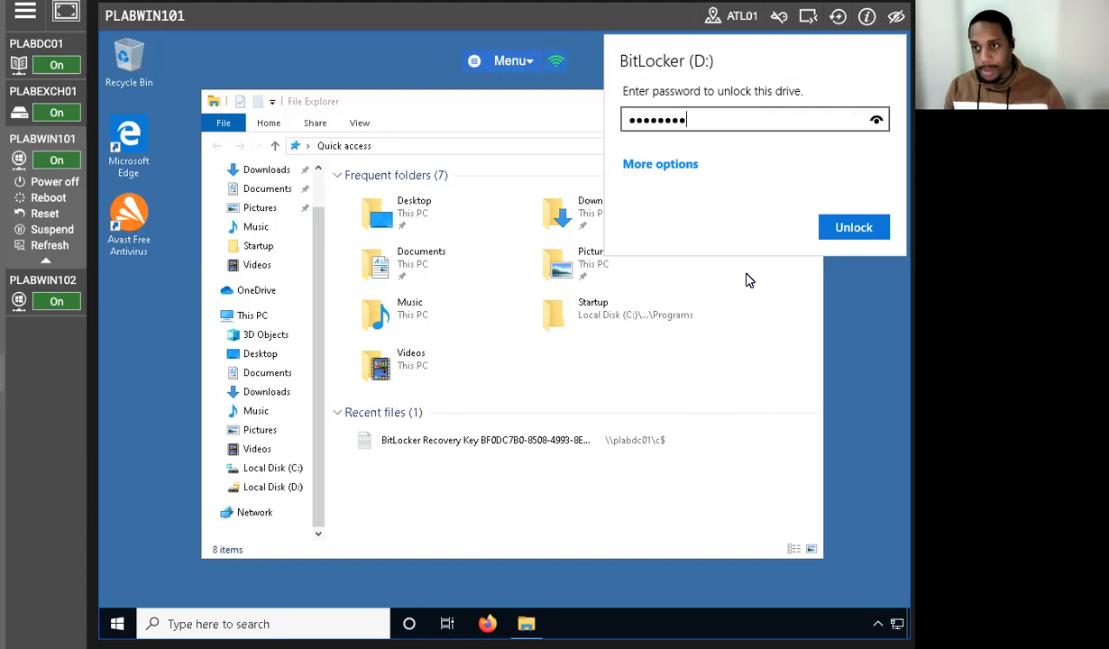
{"action": "left_click", "coordinate": [853, 235]}
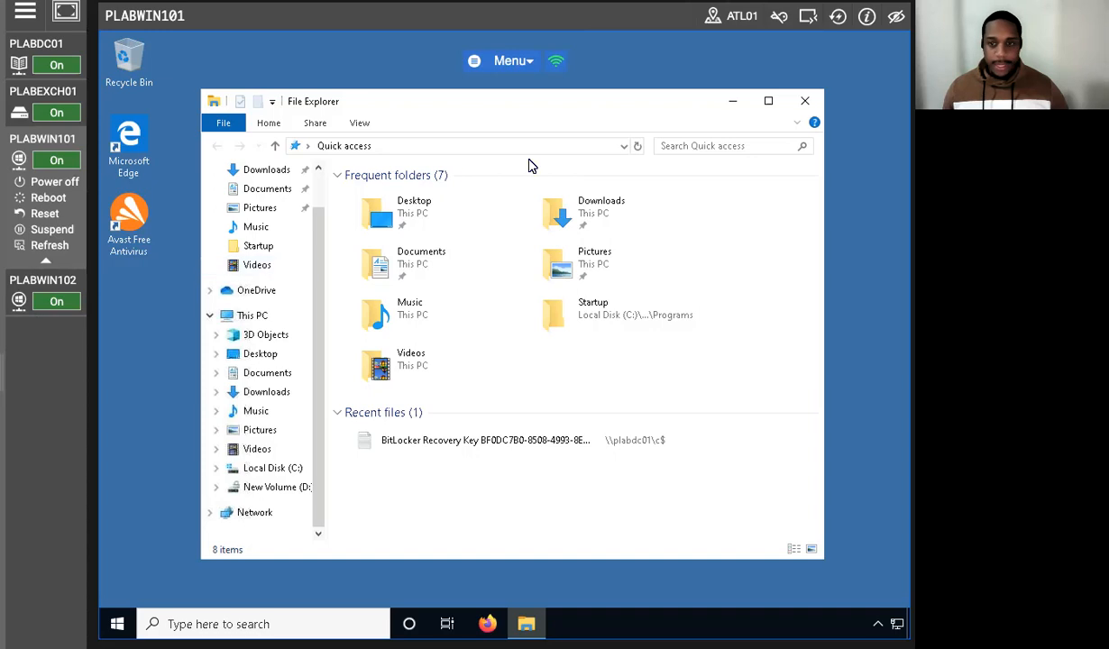
{"action": "left_click", "coordinate": [801, 106]}
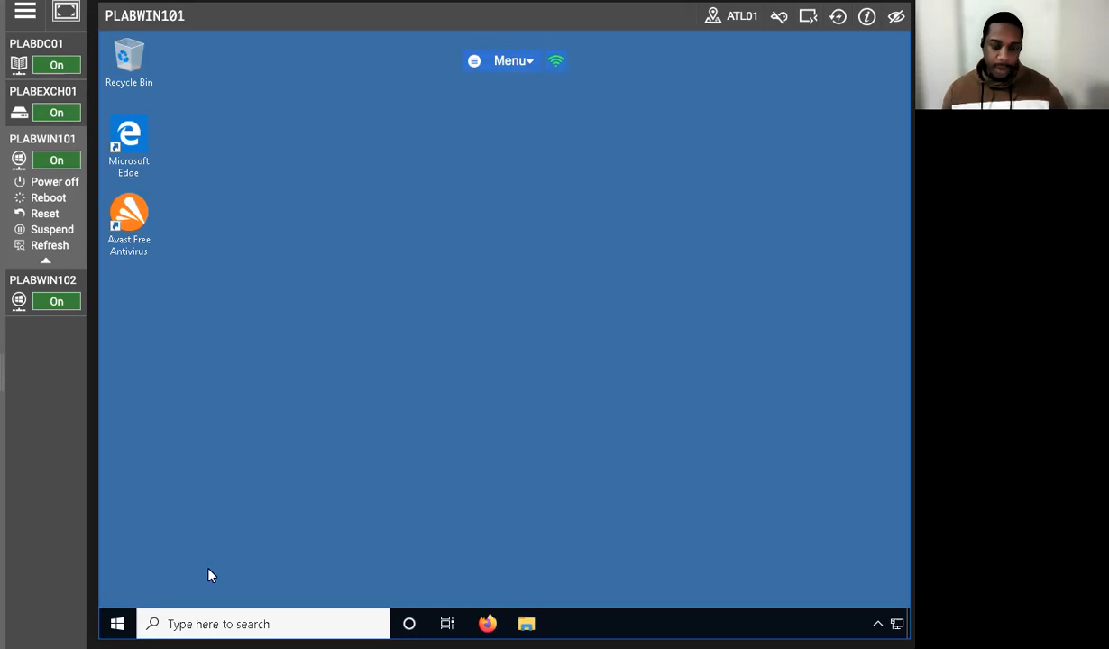
- Search for cmd and open Command Prompt
{"action": "left_click", "coordinate": [189, 616]}
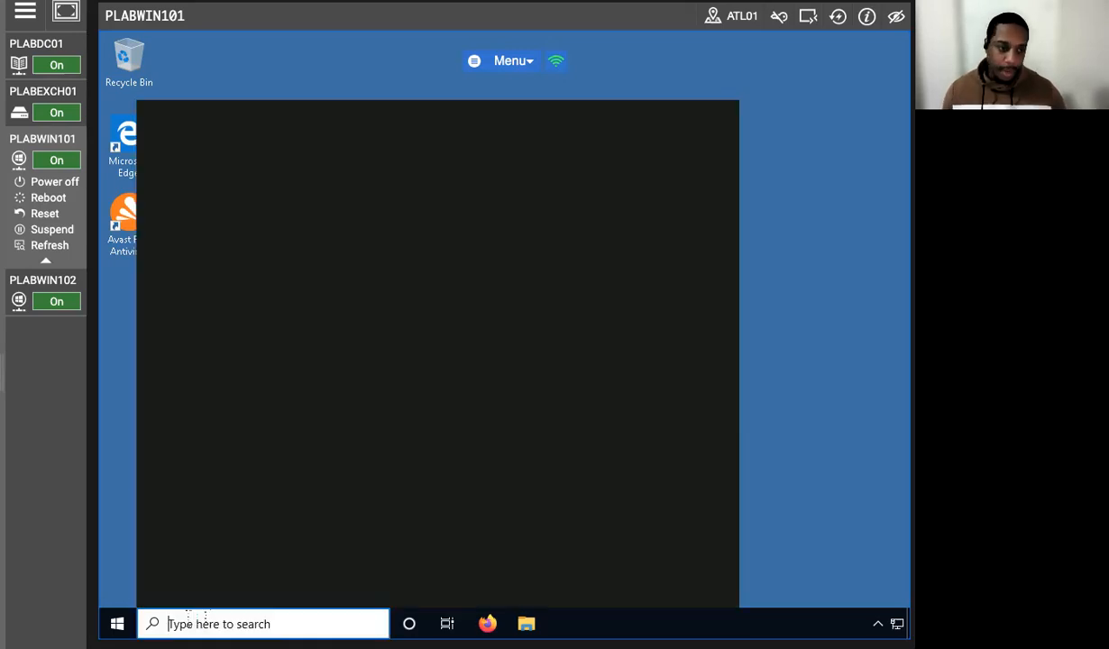
{"action": "type", "text": "cmd"}
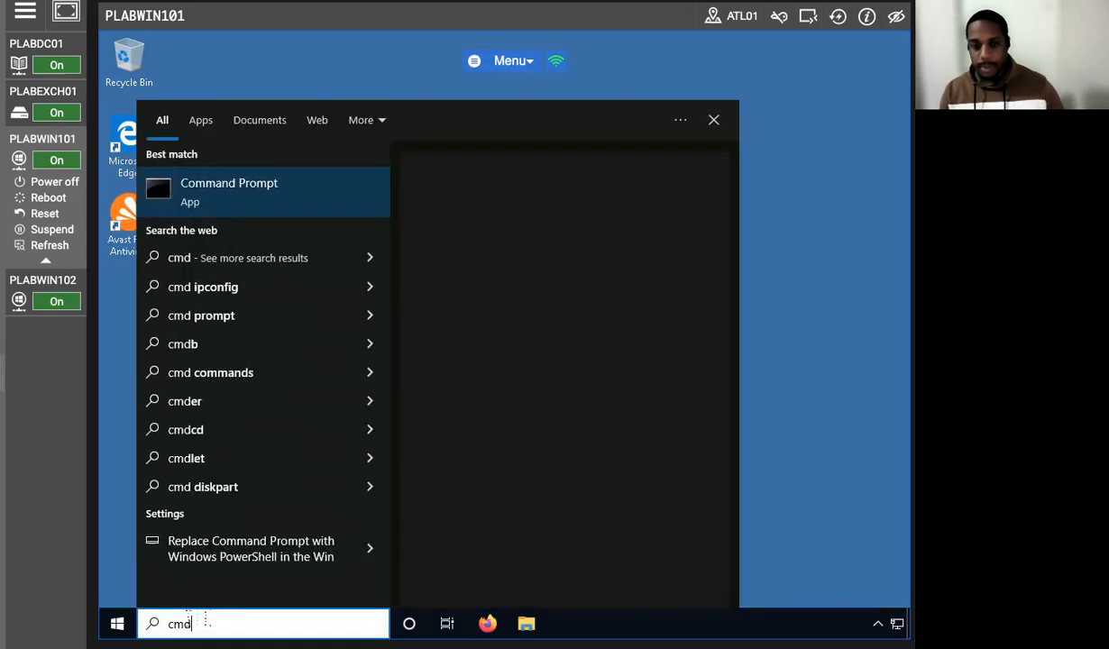
{"action": "key", "text": "Return"}
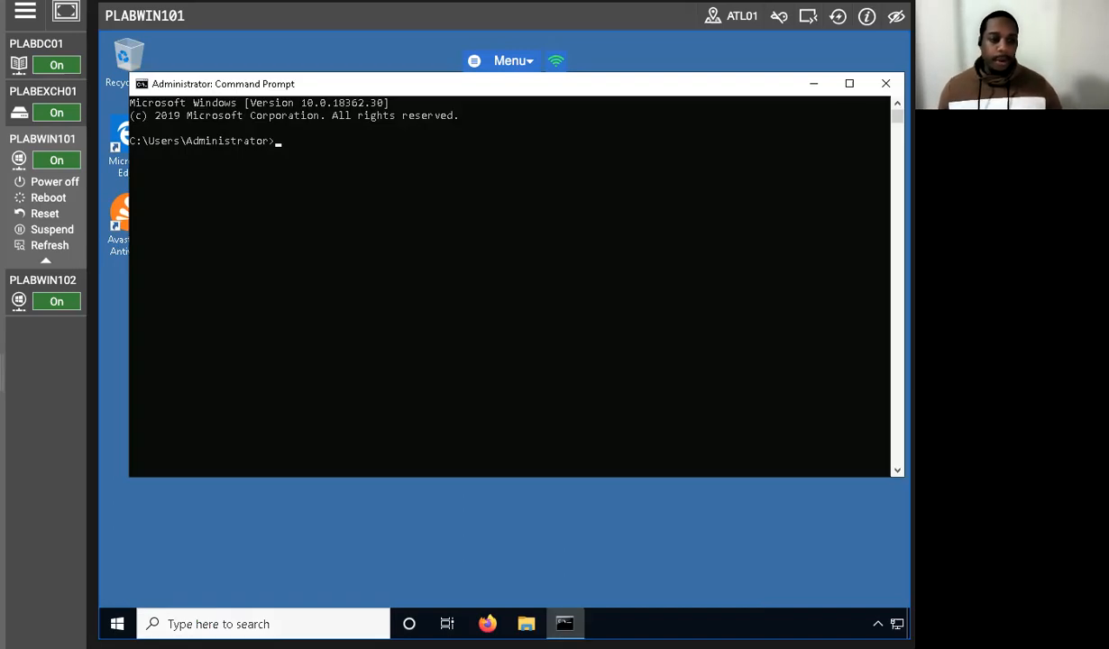
- Run manage-bde -status to list the BitLocker status of the volumes
{"action": "type", "text": "mana"}
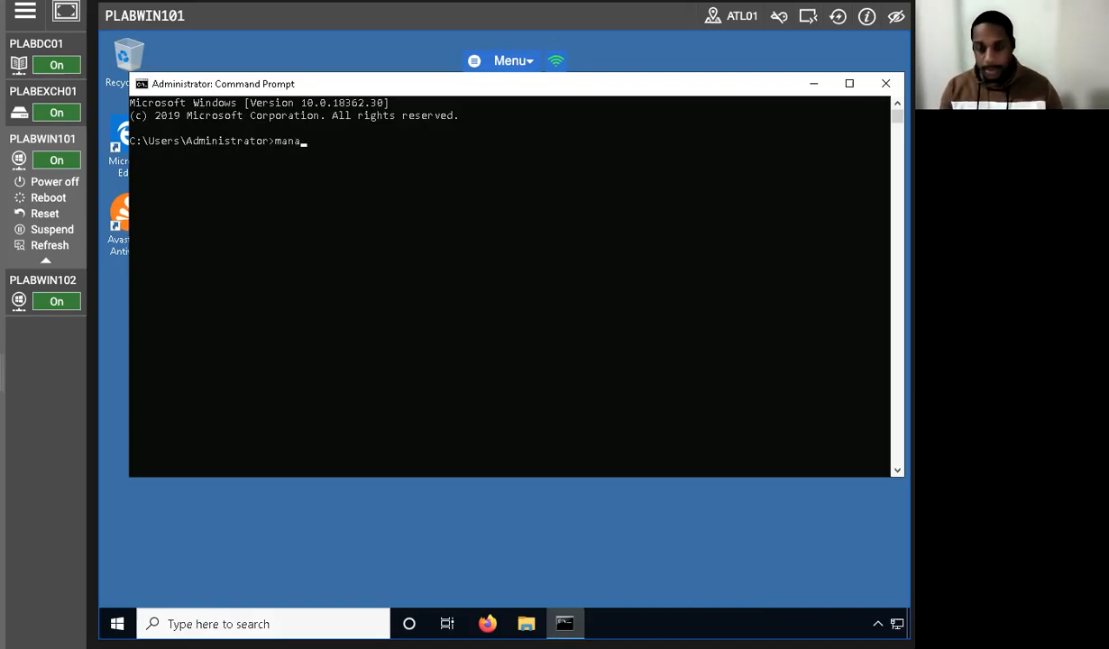
{"action": "type", "text": "ge-bed-s"}
{"action": "type", "text": "t"}
{"action": "key", "text": "BackSpace"}
{"action": "key", "text": "BackSpace"}
{"action": "key", "text": "BackSpace"}
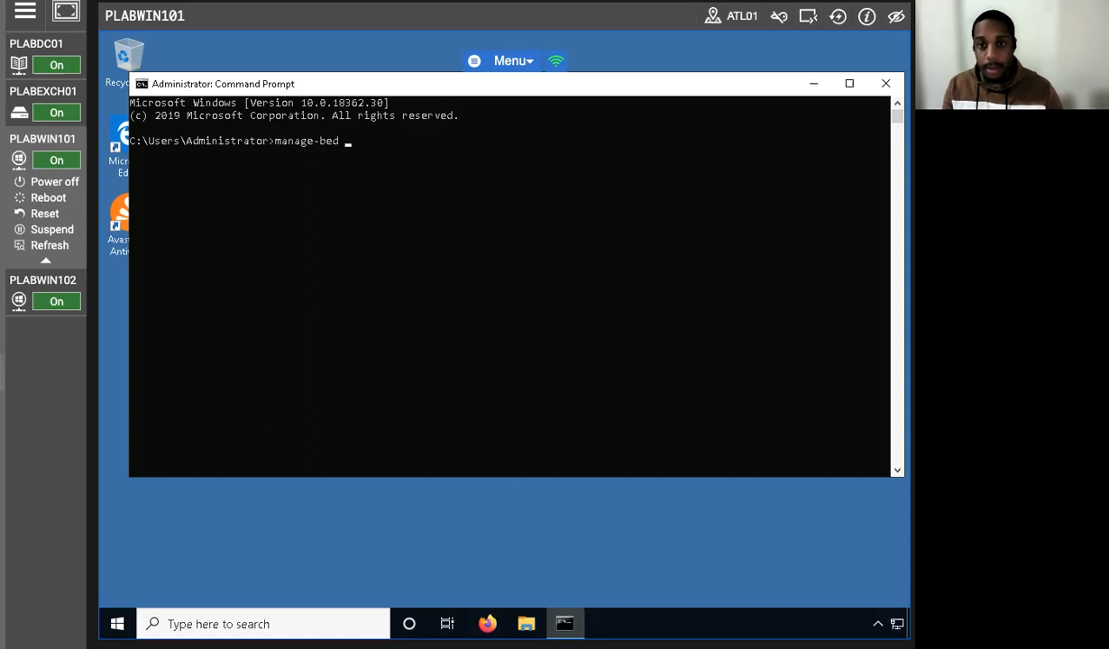
{"action": "type", "text": "-status"}
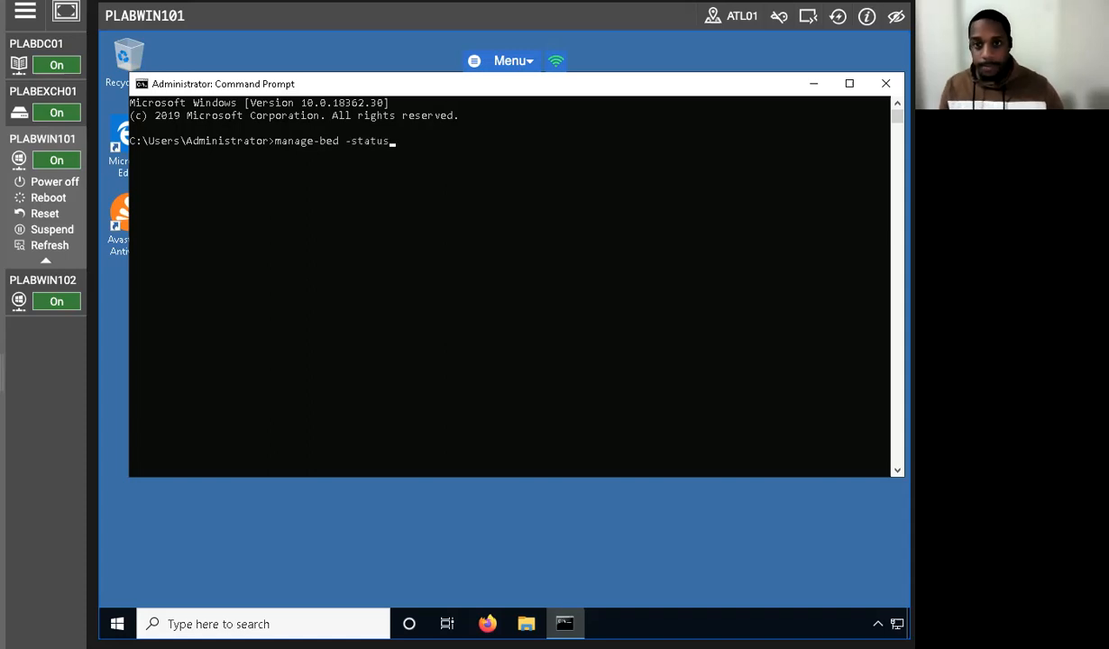
{"action": "key", "text": "Left"}
{"action": "key", "text": "Left"}
{"action": "key", "text": "Left"}
{"action": "key", "text": "Left"}
{"action": "key", "text": "Left"}
{"action": "key", "text": "Left"}
{"action": "key", "text": "Left"}
{"action": "key", "text": "Left"}
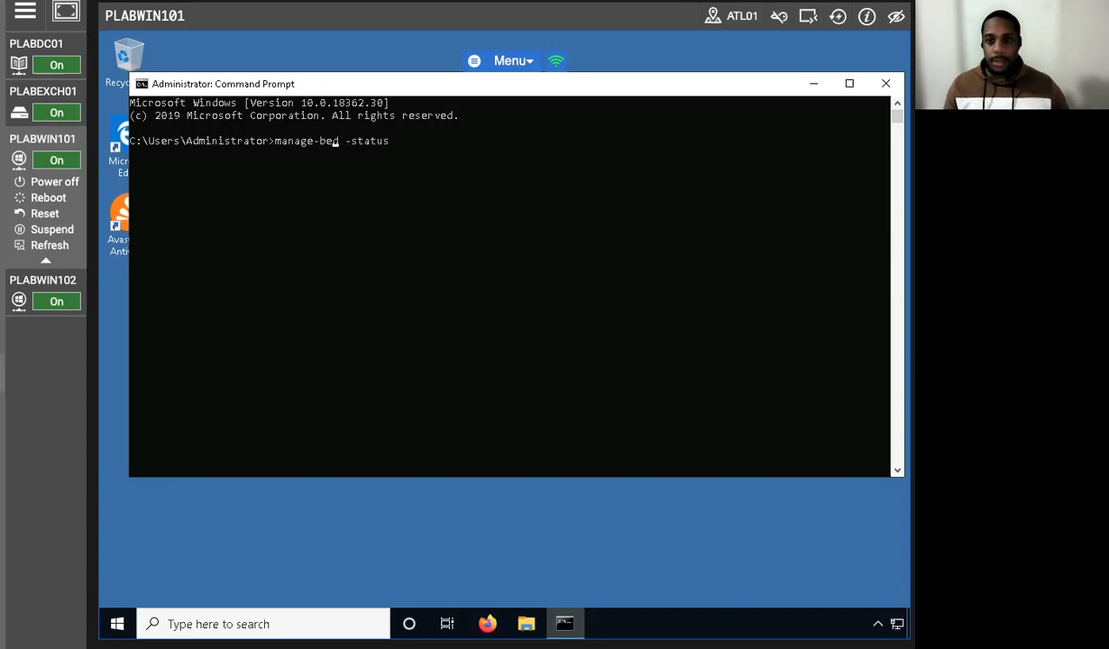
{"action": "key", "text": "Delete"}
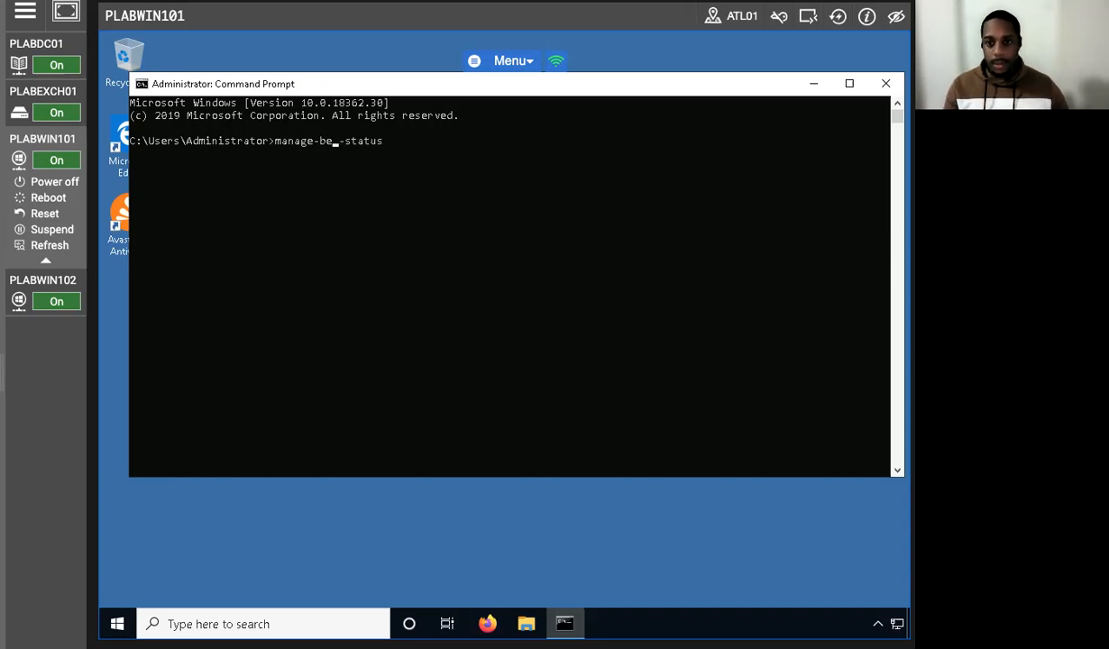
{"action": "key", "text": "BackSpace"}
{"action": "type", "text": "de"}
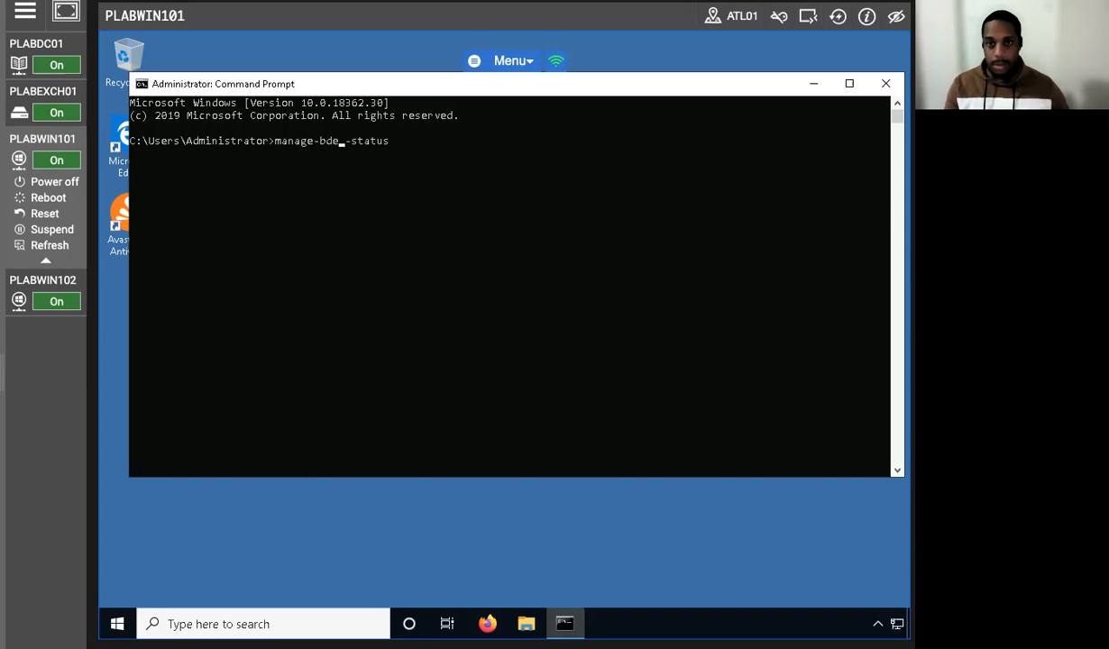
{"action": "key", "text": "Return"}
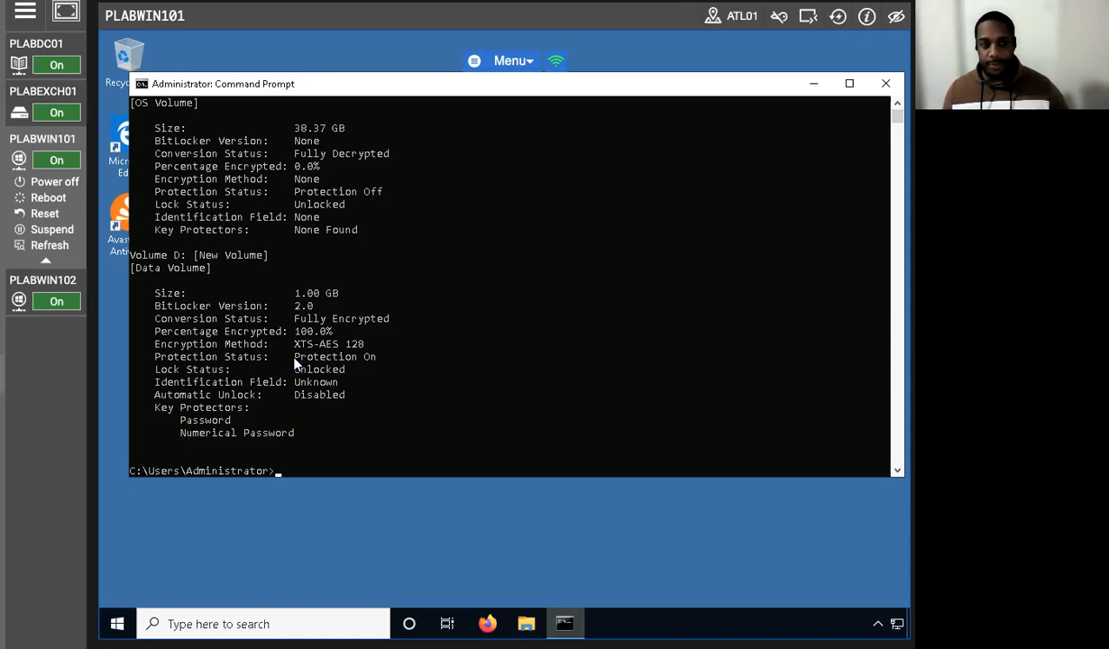
- Examine volume D: in the output, highlight its Conversion Status line, and return to the prompt
{"action": "scroll", "coordinate": [322, 376], "scroll_direction": "down", "scroll_amount": 4}
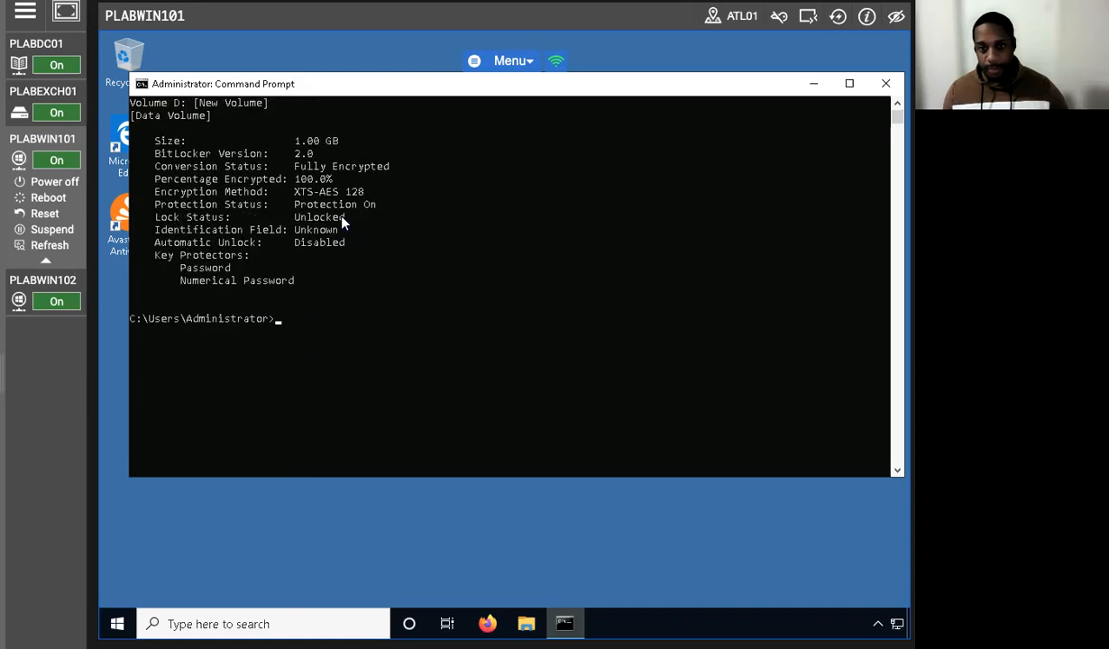
{"action": "left_click_drag", "start_coordinate": [228, 166], "coordinate": [363, 150]}
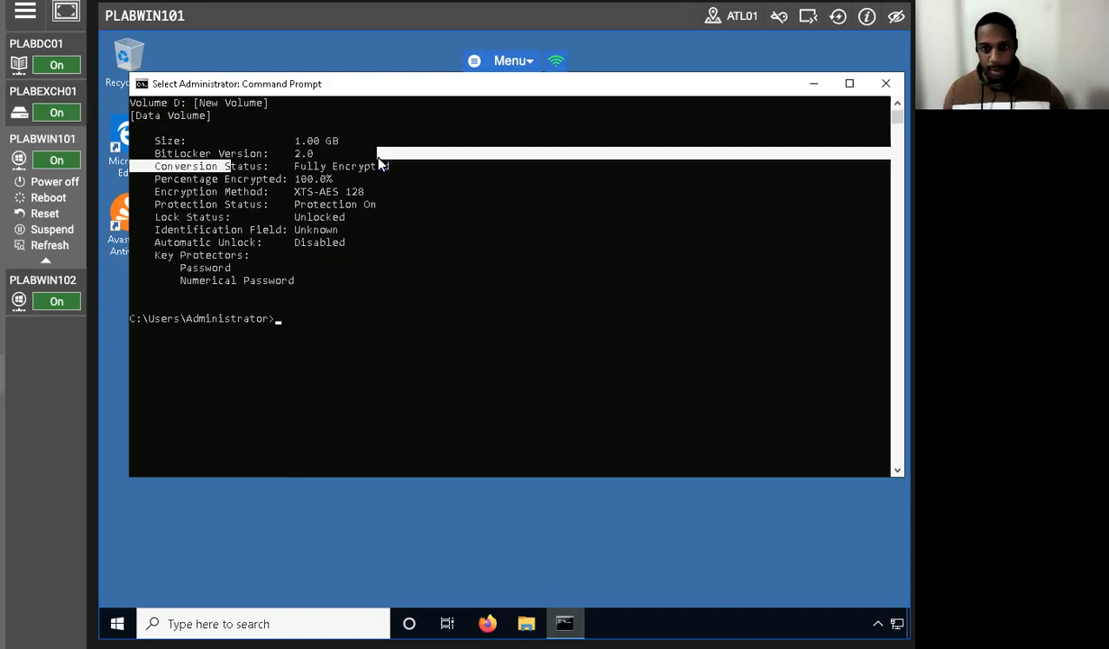
{"action": "left_click", "coordinate": [331, 178]}
{"action": "left_click_drag", "start_coordinate": [159, 171], "coordinate": [425, 171]}
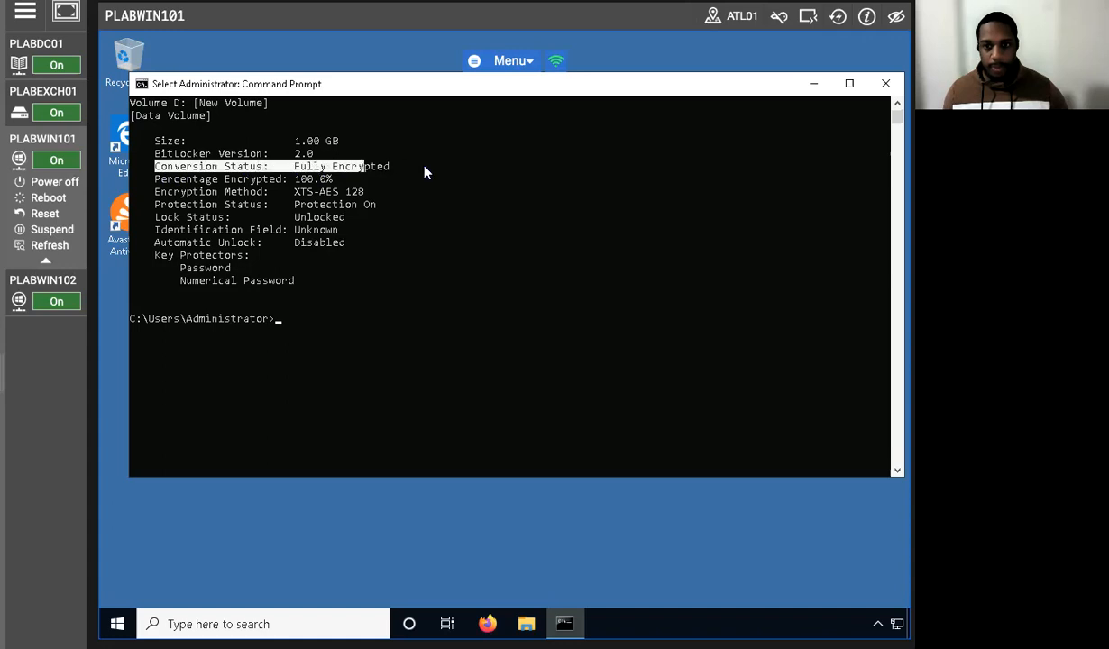
{"action": "left_click", "coordinate": [278, 321]}
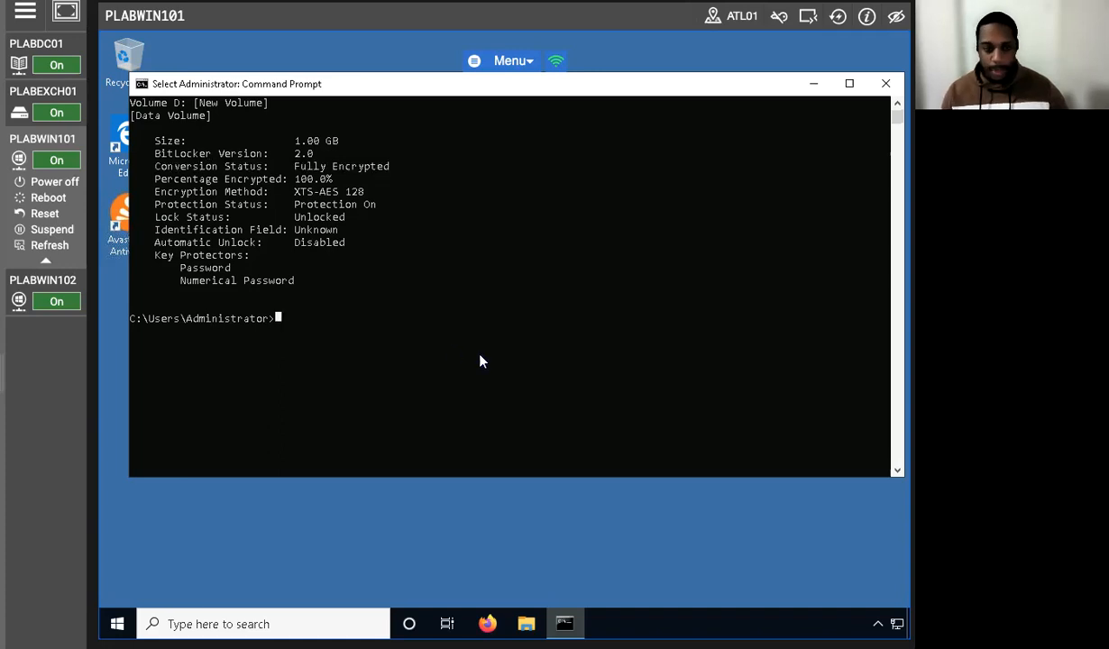
- Turn off BitLocker and decrypt drive D: by running manage-bde -off D:
{"action": "type", "text": "manage-bde -status"}
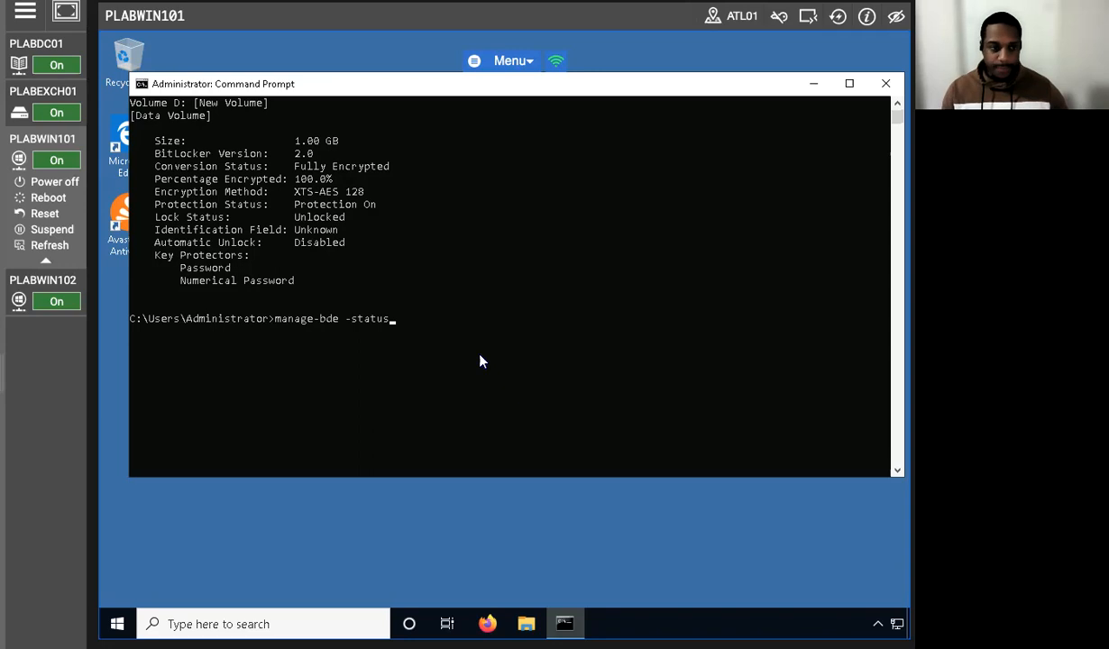
{"action": "key", "text": "BackSpace"}
{"action": "key", "text": "BackSpace"}
{"action": "key", "text": "BackSpace"}
{"action": "key", "text": "BackSpace"}
{"action": "key", "text": "BackSpace"}
{"action": "key", "text": "BackSpace"}
{"action": "key", "text": "BackSpace"}
{"action": "type", "text": "-off D:"}
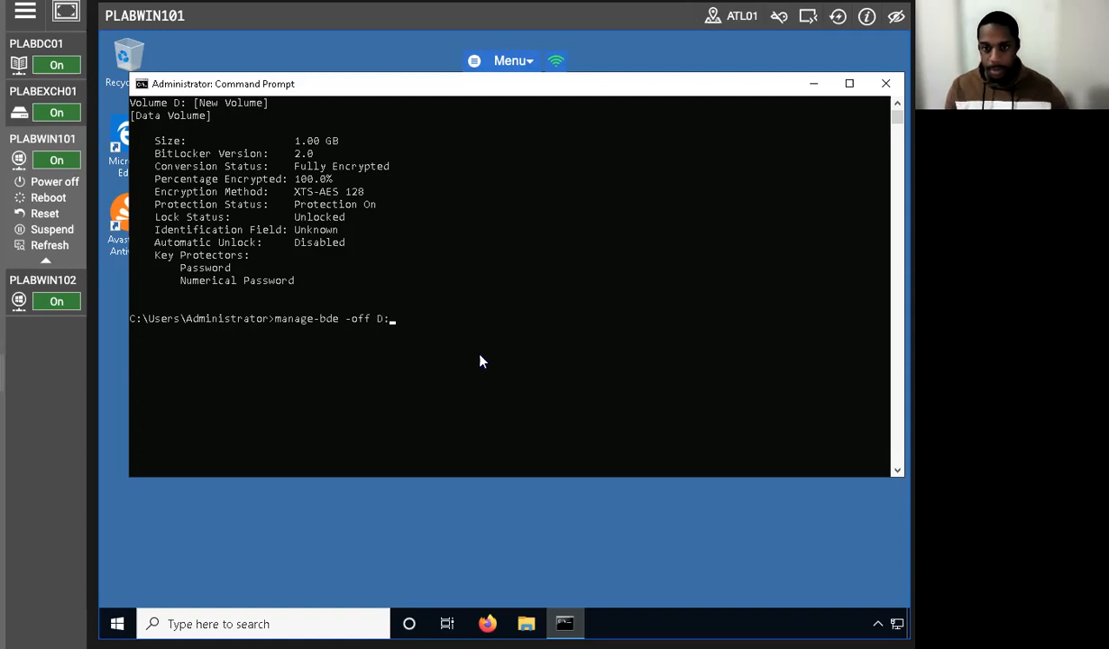
{"action": "key", "text": "Return"}
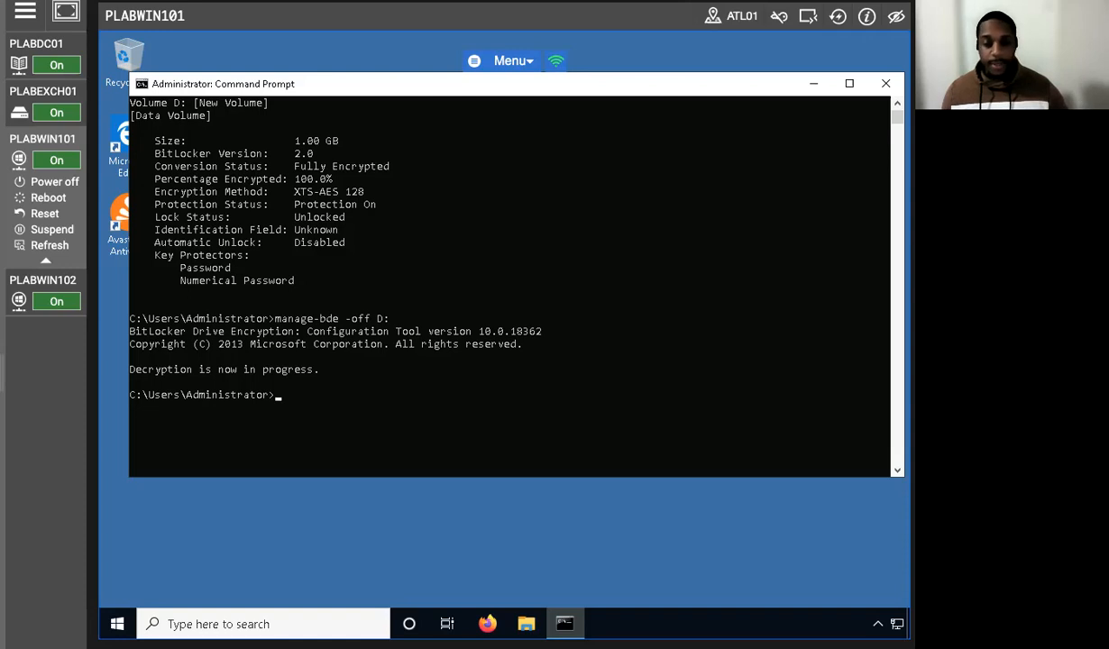
- Run manage-bde -status again and highlight the Conversion Status line of volume D:
{"action": "left_click", "coordinate": [149, 370]}
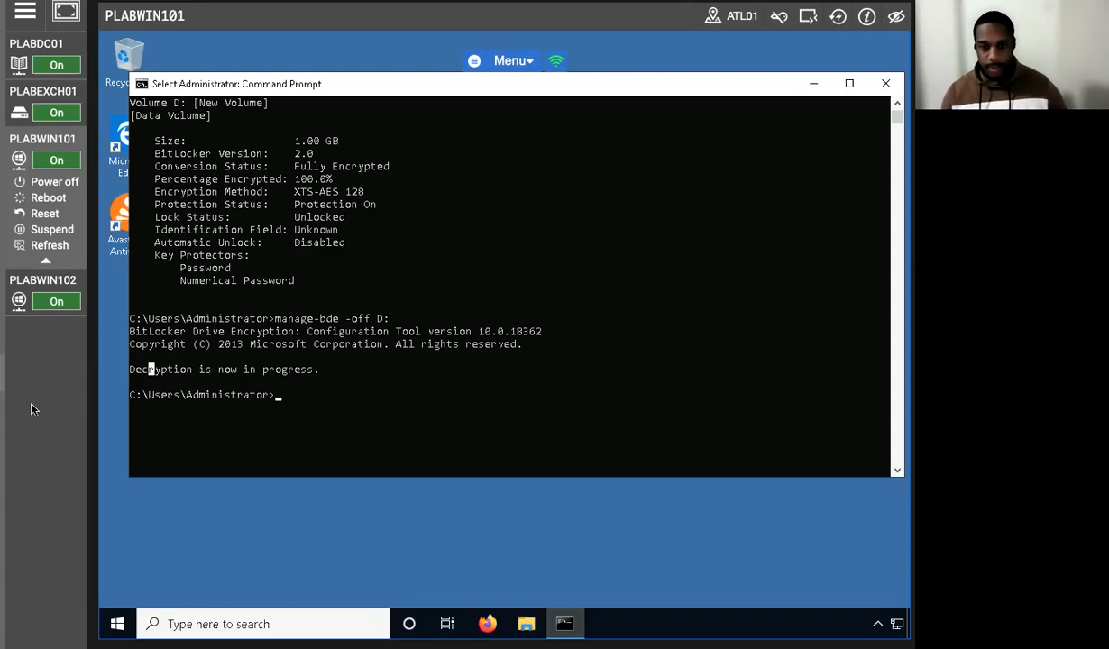
{"action": "type", "text": "manage-bde -status"}
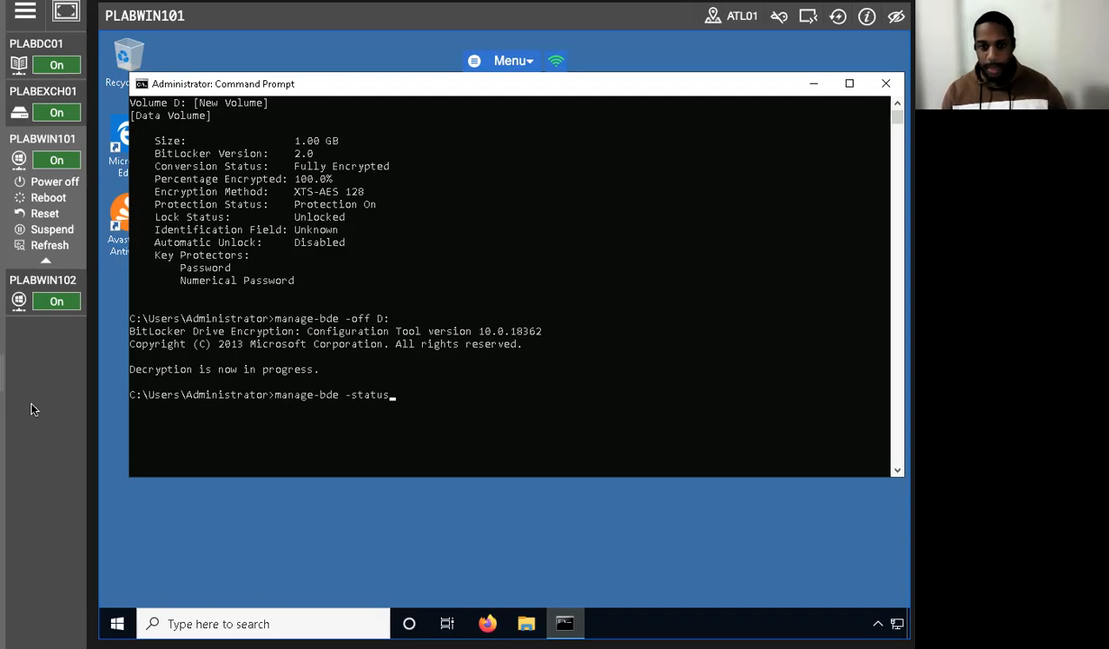
{"action": "key", "text": "Return"}
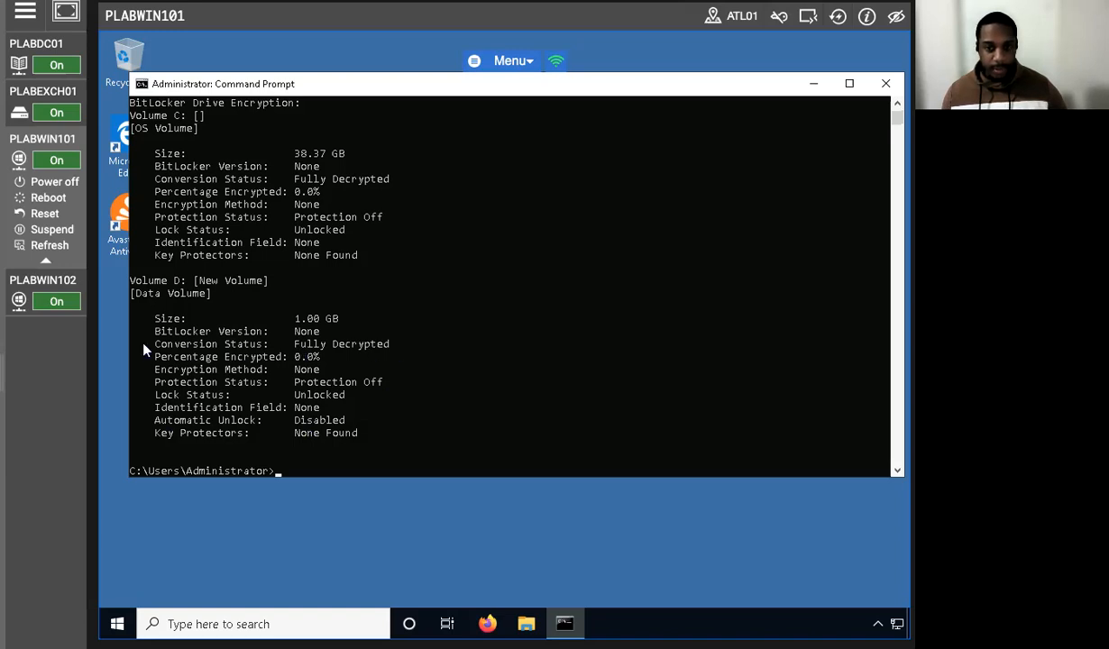
{"action": "left_click_drag", "start_coordinate": [144, 344], "coordinate": [395, 345]}
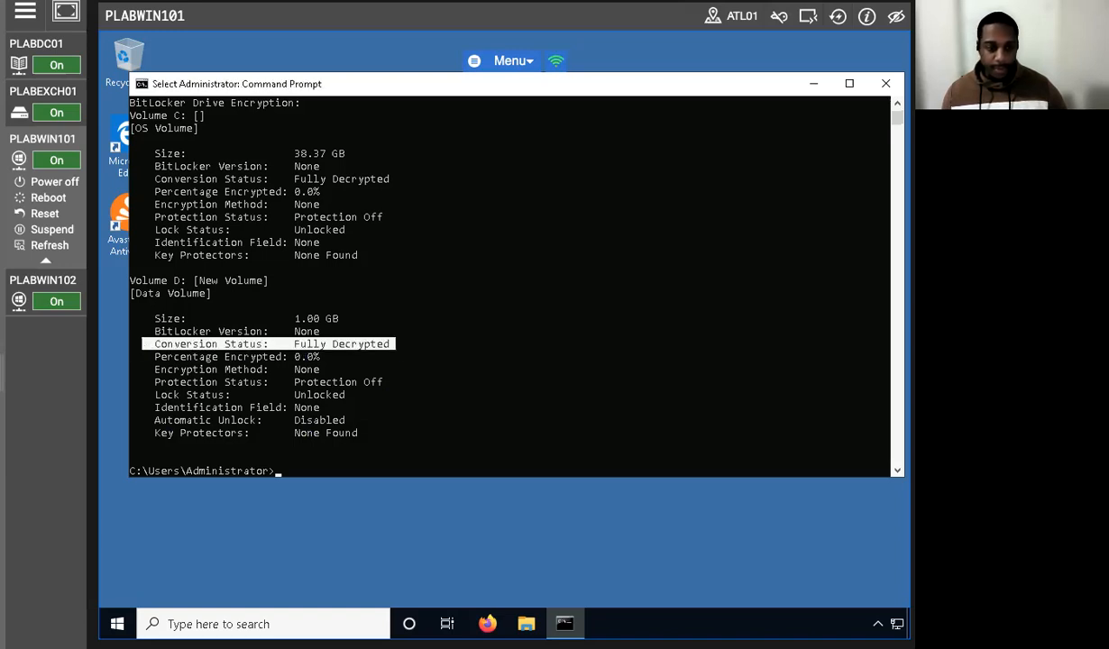